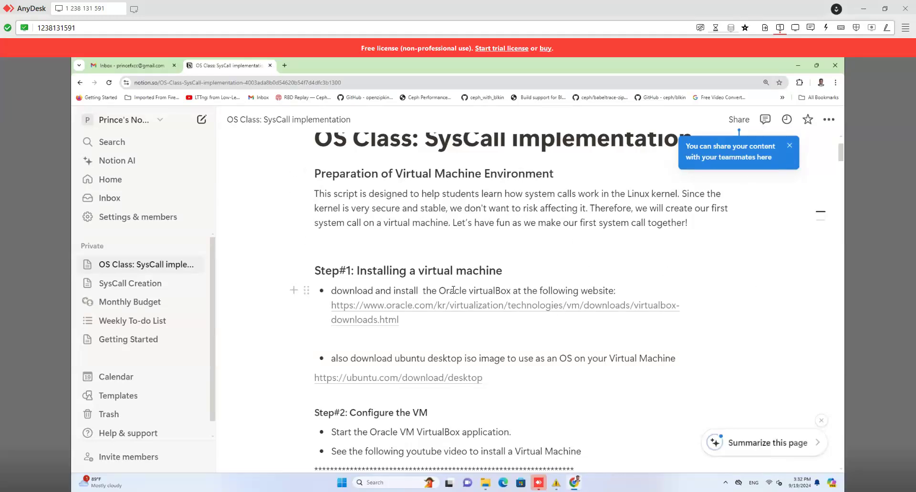
# Step: Open the oracle.com VirtualBox downloads link from the tutorial's Step#1 in a new tab
pyautogui.scroll(-1, 453, 290)
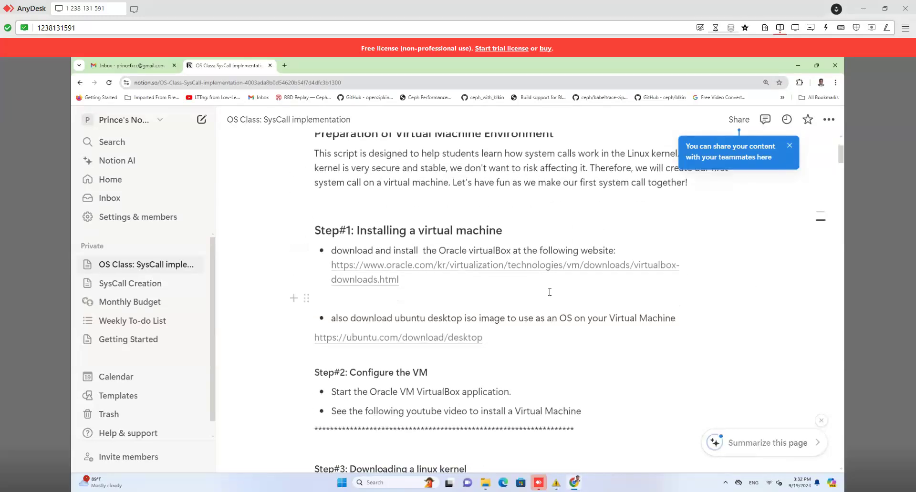
pyautogui.scroll(1, 549, 292)
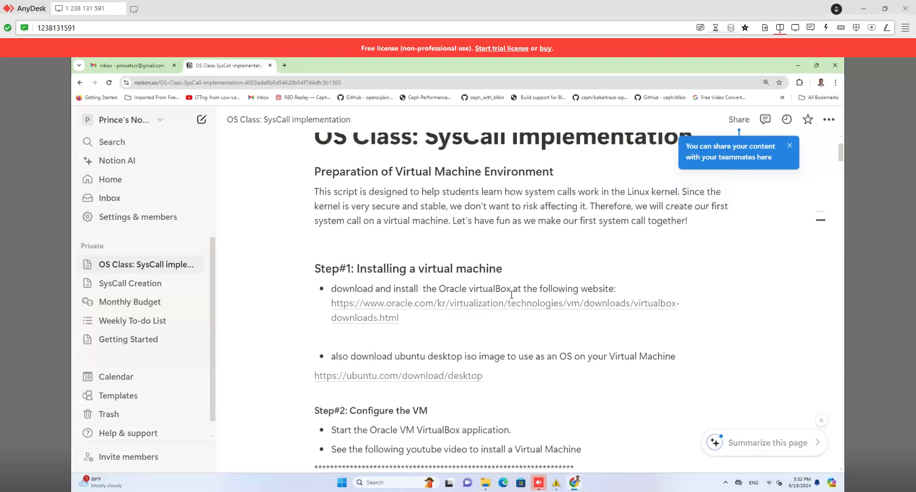
pyautogui.click(391, 309)
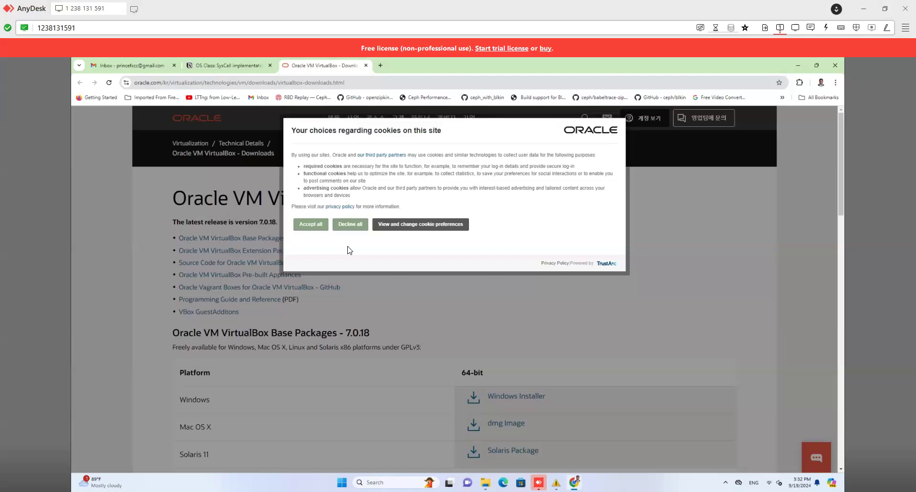
# Step: Accept the cookie notice and look over the VirtualBox download table, closing translation popups
pyautogui.click(326, 225)
pyautogui.scroll(-3, 489, 387)
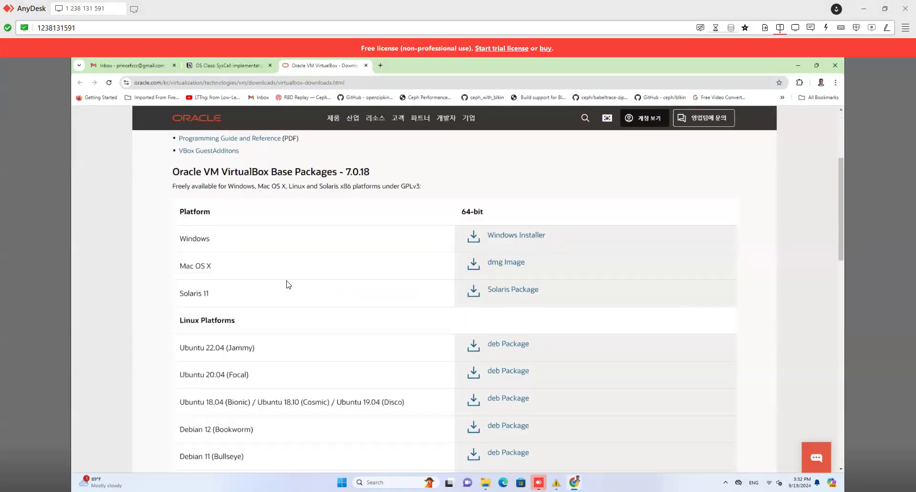
pyautogui.moveTo(553, 260); pyautogui.dragTo(499, 235)
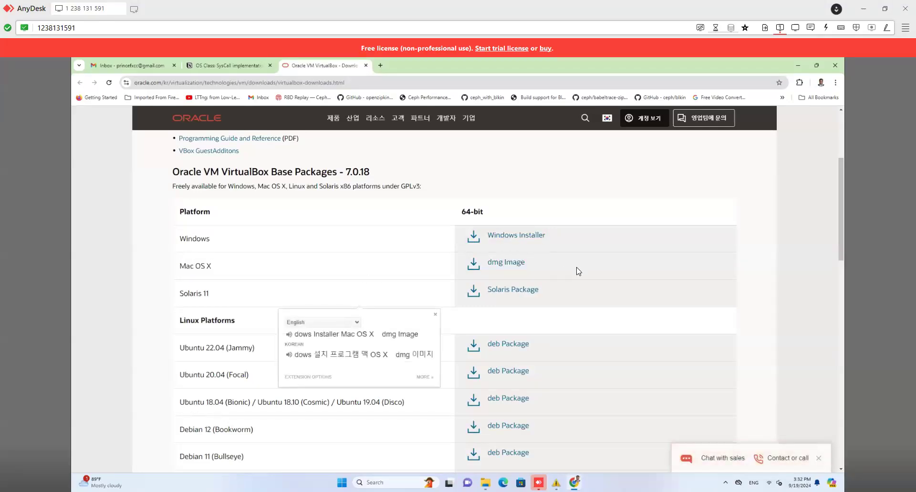
pyautogui.click(759, 273)
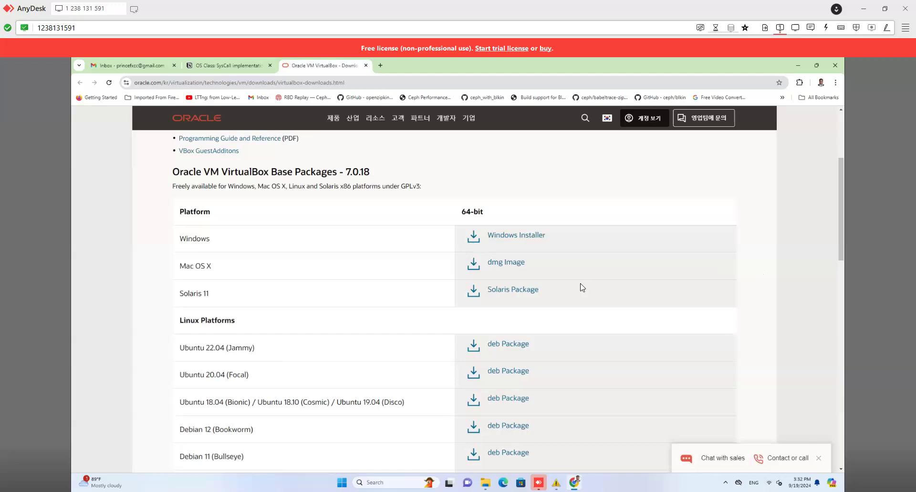
pyautogui.scroll(-2, 279, 309)
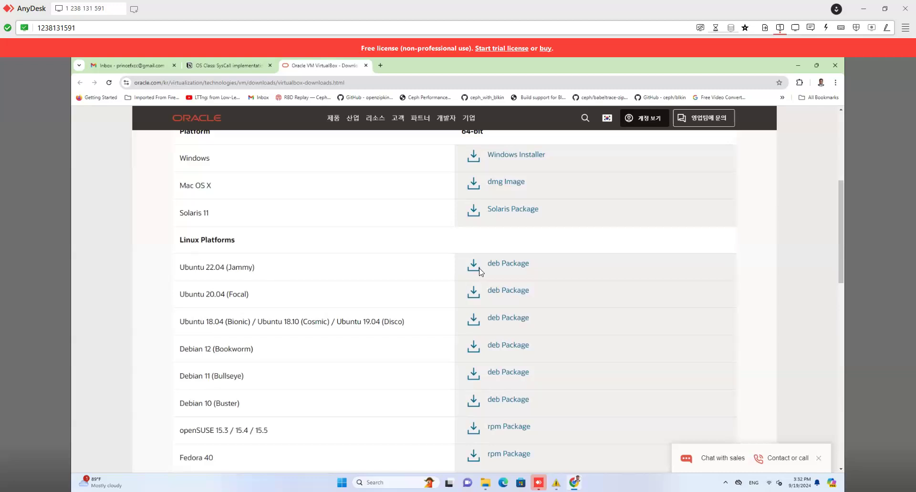
pyautogui.moveTo(485, 264); pyautogui.dragTo(548, 267)
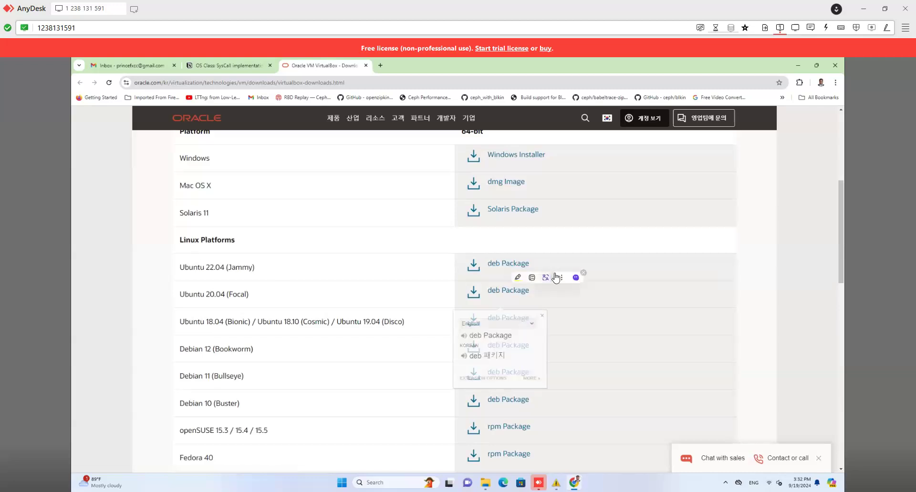
pyautogui.click(806, 287)
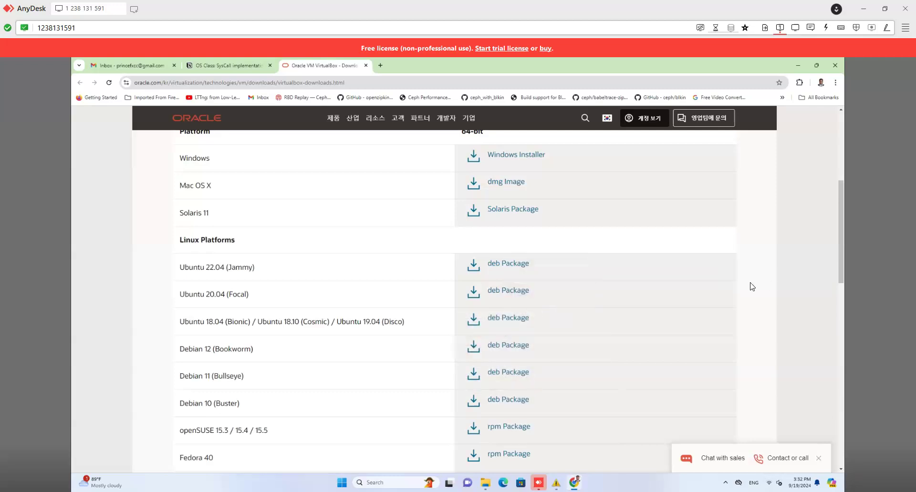
pyautogui.scroll(4, 528, 350)
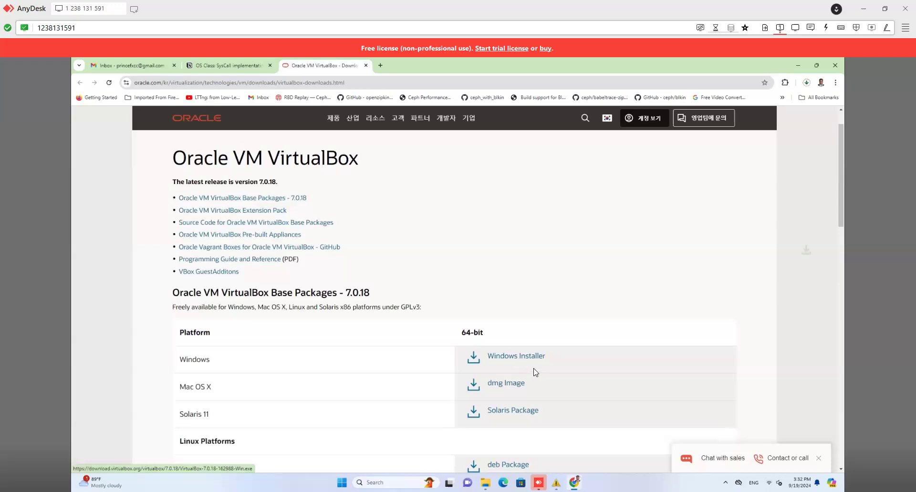
# Step: Cancel the VirtualBox 7.0.18 download and select the existing VirtualBox-7.0.20 installer in Downloads
pyautogui.click(808, 86)
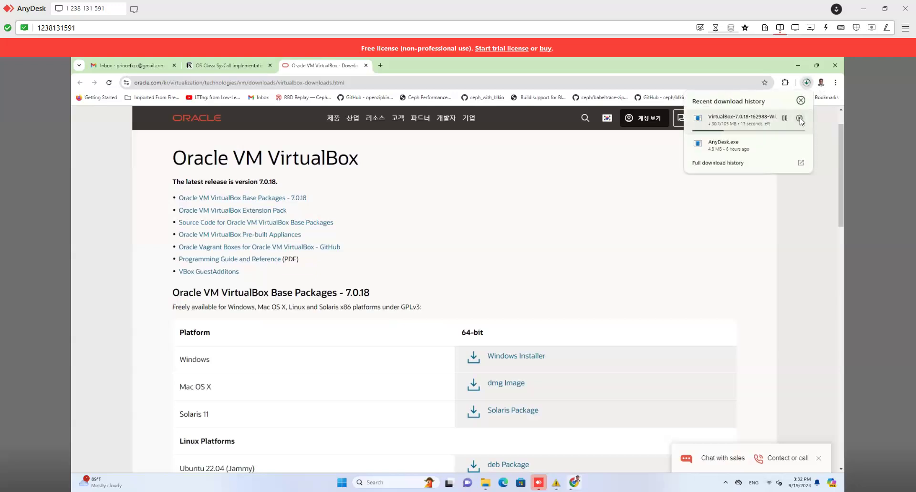
pyautogui.click(800, 119)
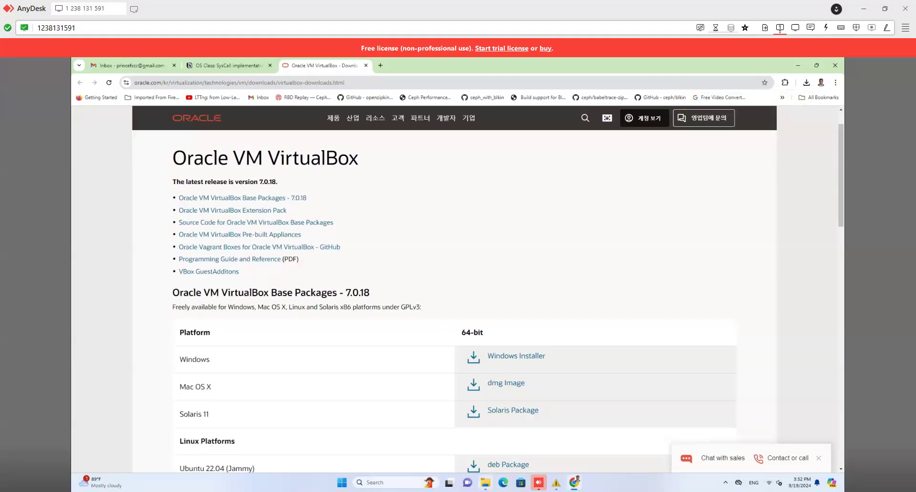
pyautogui.click(485, 483)
pyautogui.click(282, 189)
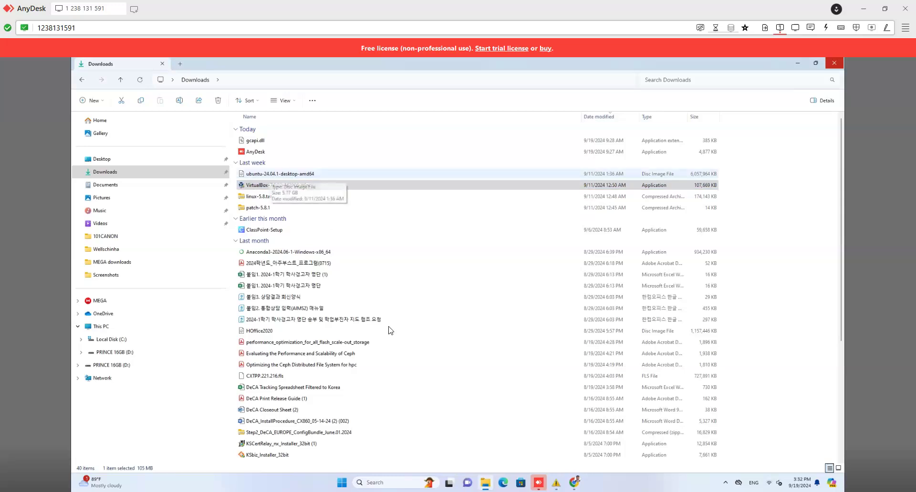
# Step: Go back to the VirtualBox 7.0.18 downloads page in Chrome
pyautogui.moveTo(538, 483)
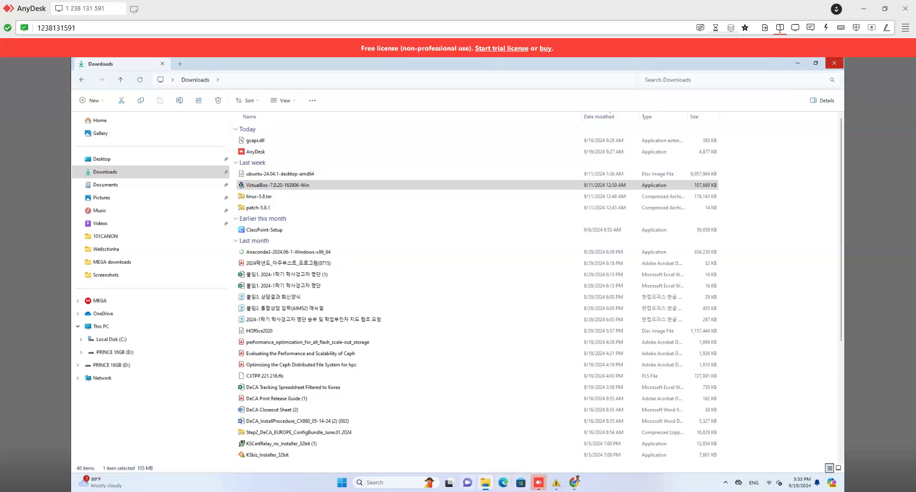
pyautogui.click(574, 482)
# Step: Open the Ubuntu desktop download page from the Notion tutorial, accept all trackers, and minimize Chrome
pyautogui.scroll(-3, 482, 201)
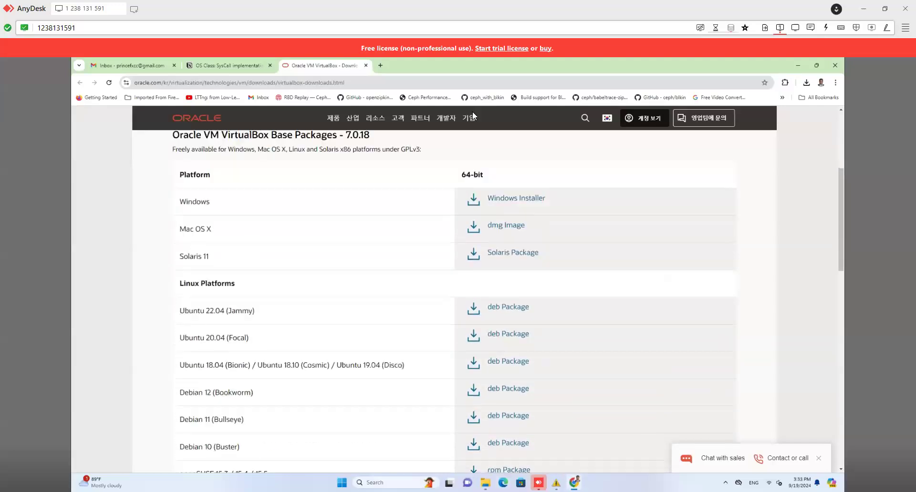
pyautogui.click(237, 69)
pyautogui.scroll(-2, 415, 334)
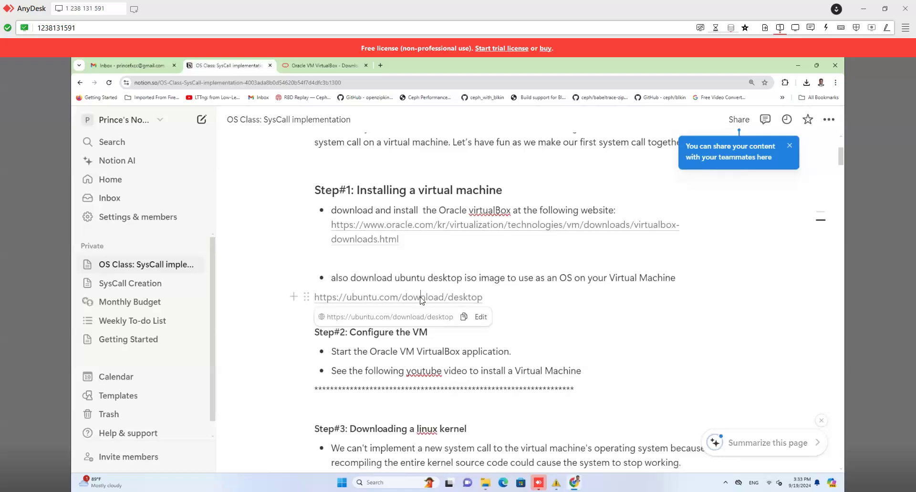
pyautogui.click(405, 298)
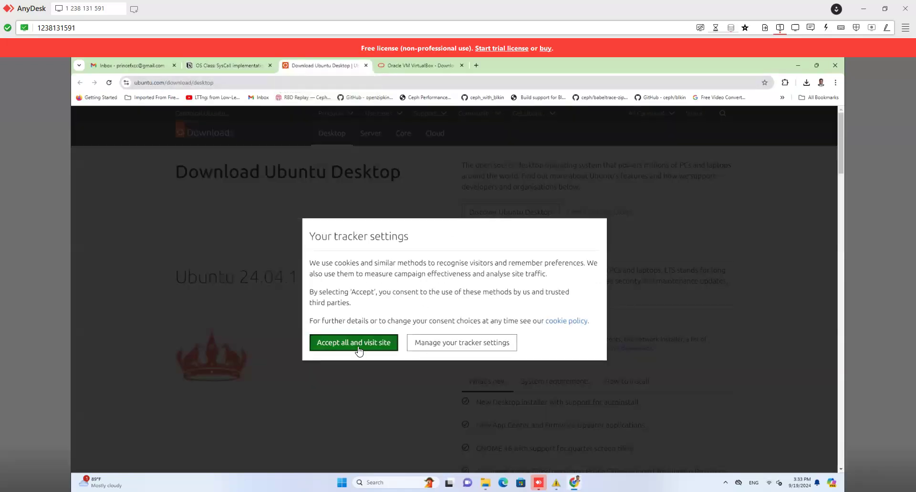
pyautogui.click(358, 343)
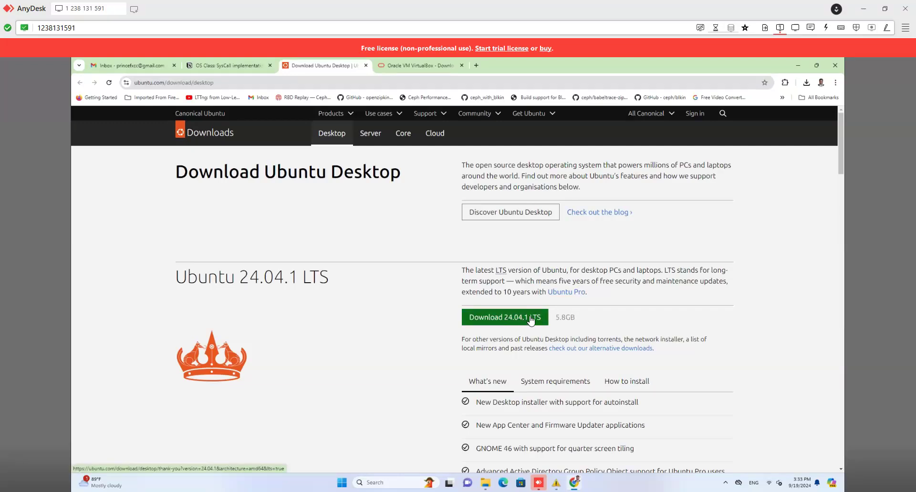
pyautogui.click(797, 65)
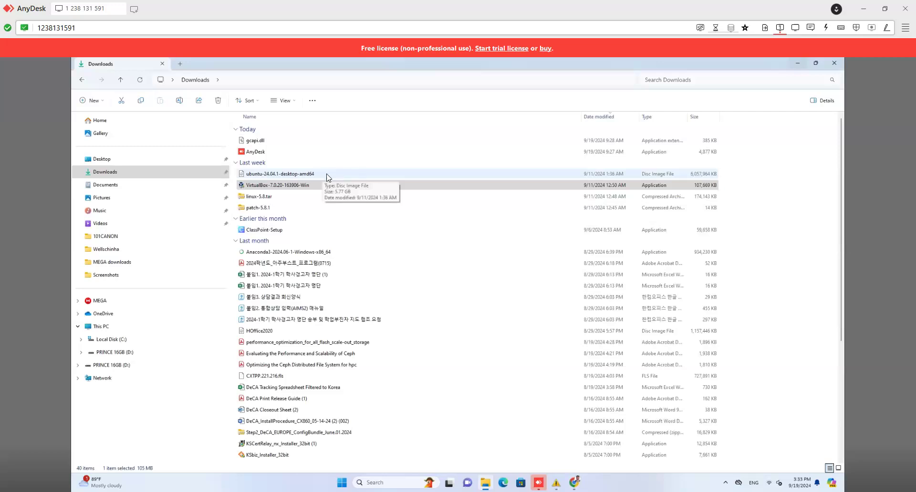
# Step: Run the VirtualBox-7.0.20 installer, accepting all default options and the network warning, through to Finish
pyautogui.click(282, 186)
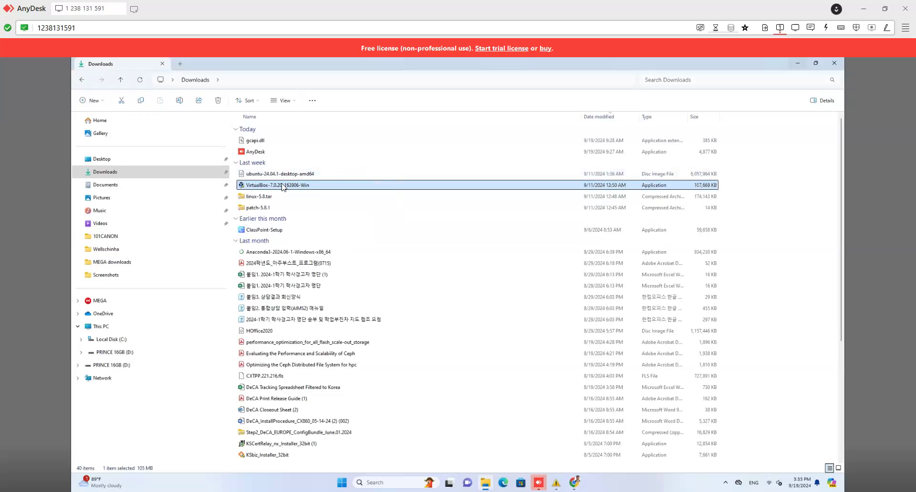
pyautogui.doubleClick(282, 186)
pyautogui.click(435, 340)
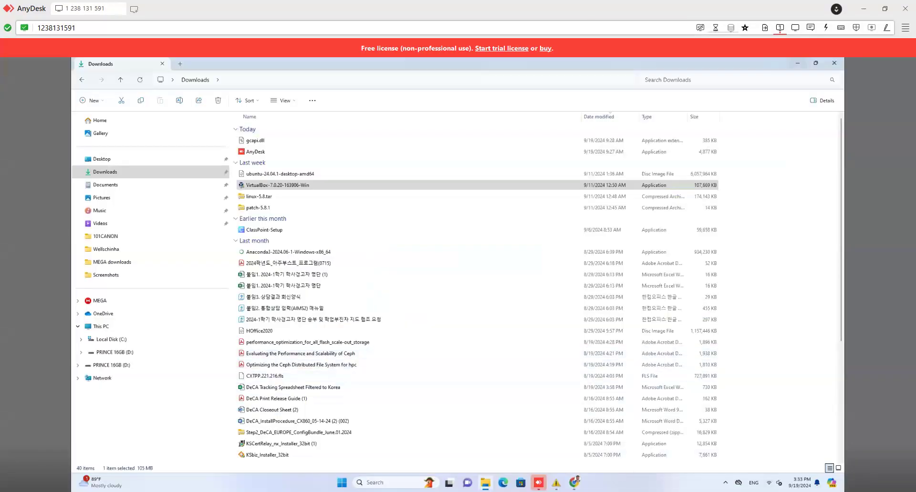
pyautogui.click(496, 331)
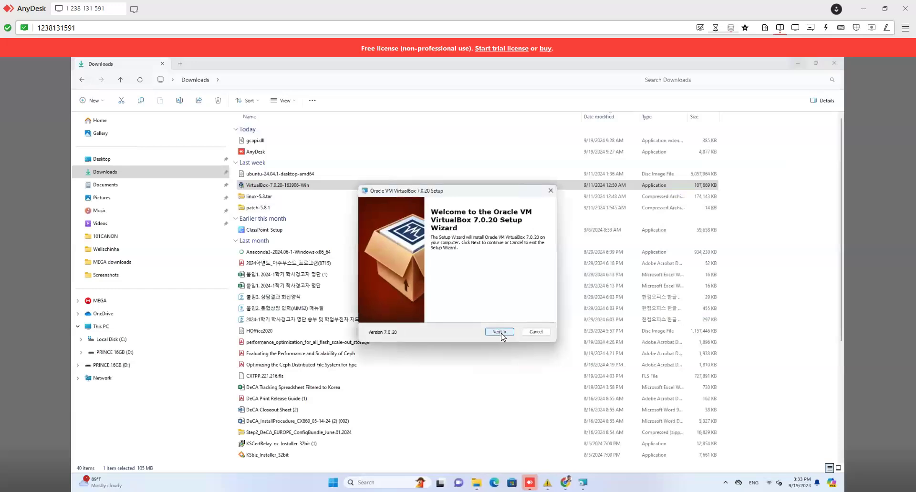
pyautogui.click(499, 331)
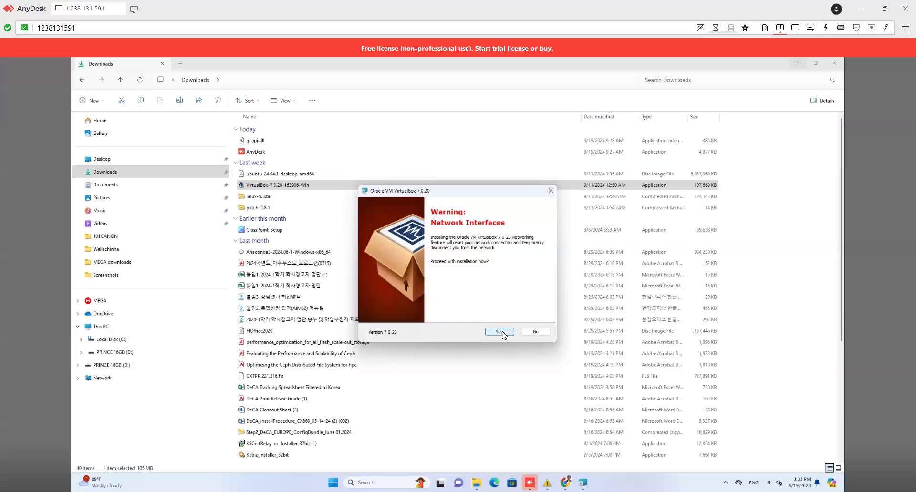
pyautogui.click(499, 332)
pyautogui.click(499, 332)
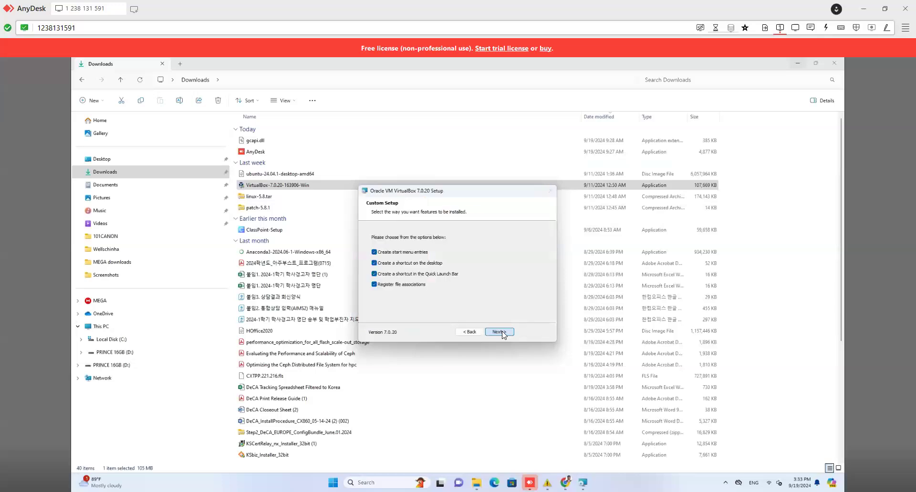
pyautogui.click(502, 332)
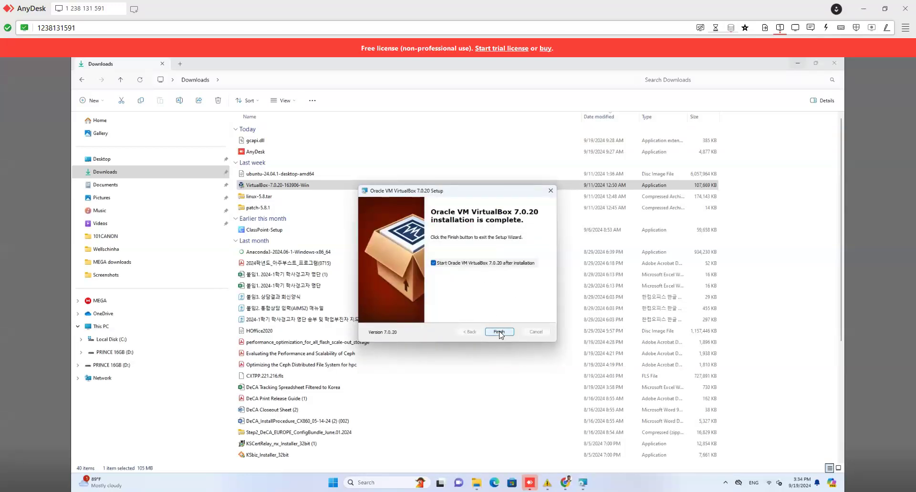
pyautogui.click(499, 332)
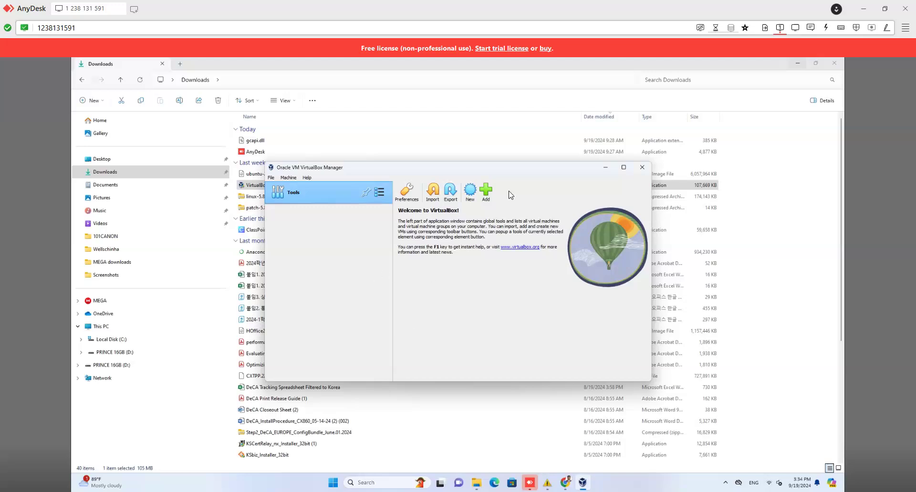
# Step: Maximize the VirtualBox Manager window and begin creating a new virtual machine
pyautogui.moveTo(625, 171)
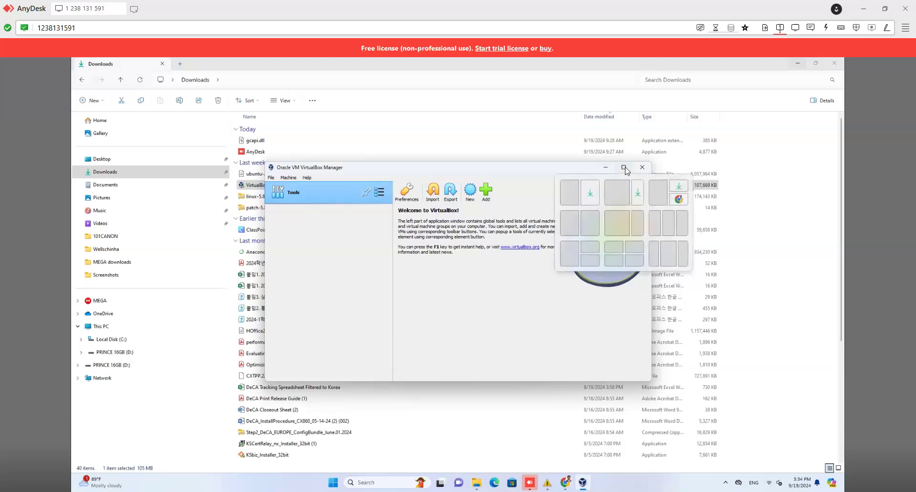
pyautogui.click(624, 167)
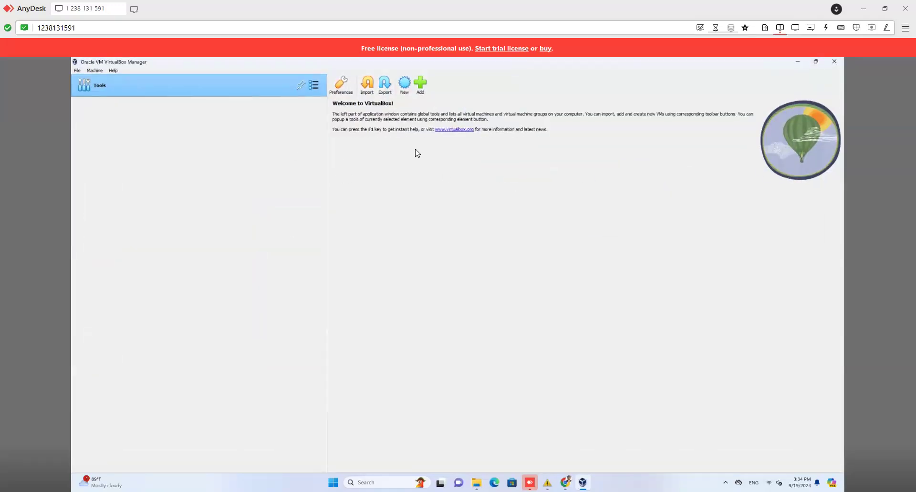
pyautogui.click(404, 85)
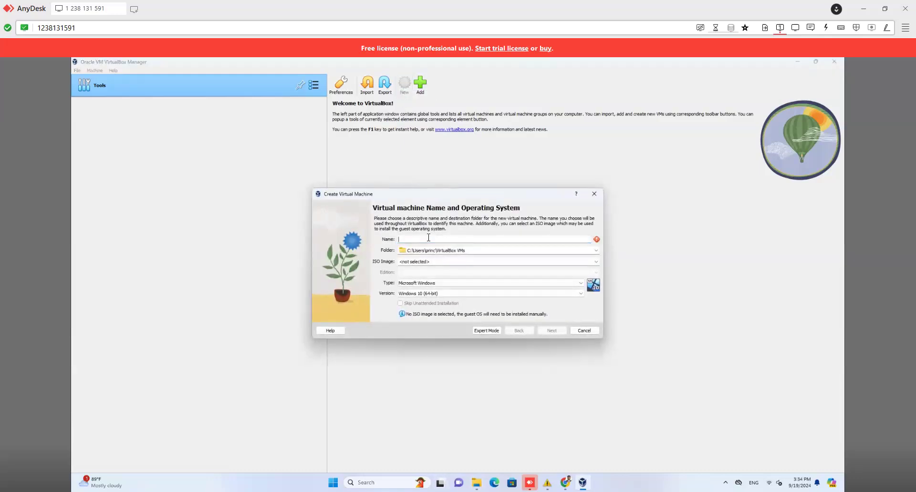
# Step: Attach the ubuntu-24.04.1-desktop-amd64 ISO from Downloads, detected as Ubuntu (64-bit), and continue
pyautogui.write('osadmin')
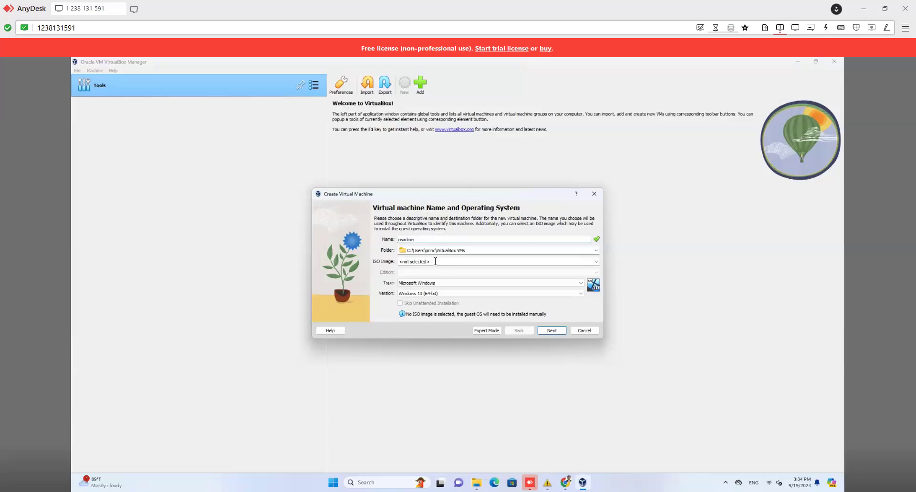
pyautogui.click(430, 260)
pyautogui.click(596, 261)
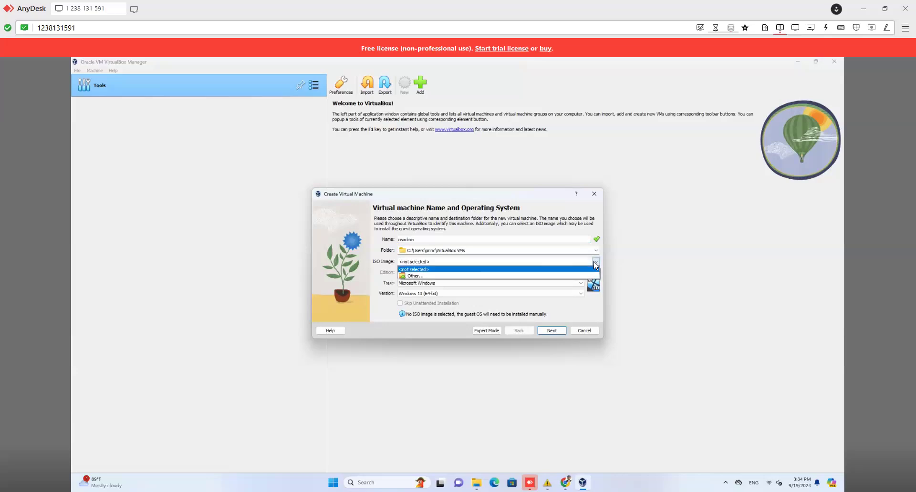
pyautogui.click(415, 277)
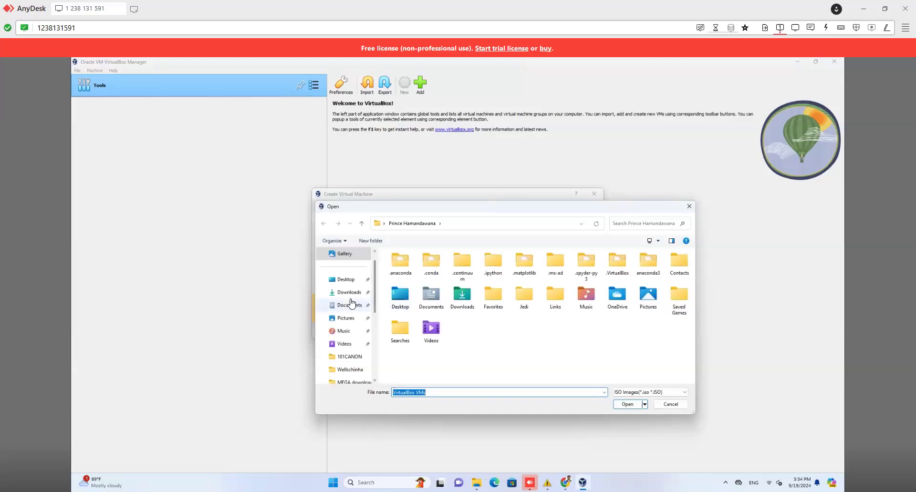
pyautogui.click(347, 292)
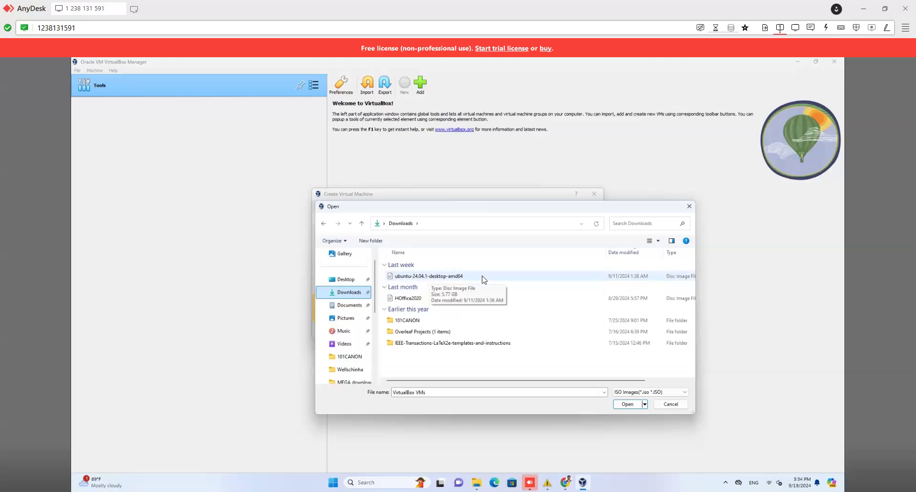
pyautogui.doubleClick(467, 280)
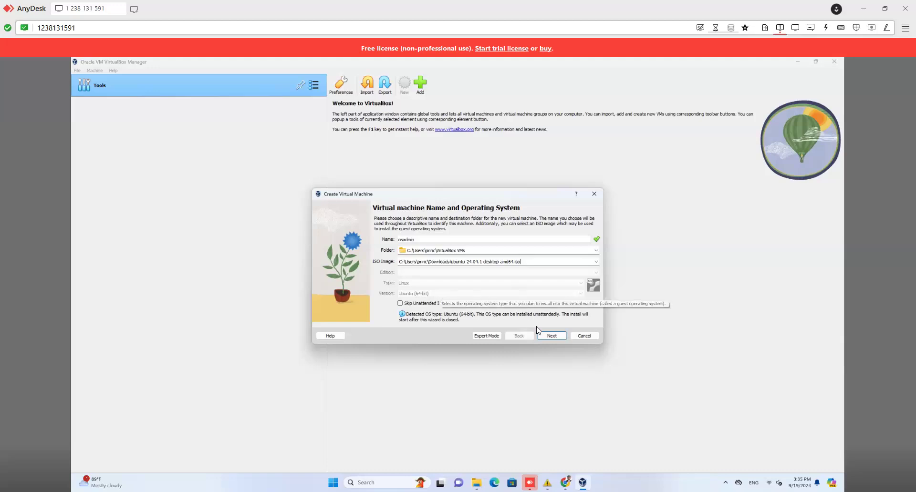
pyautogui.click(550, 336)
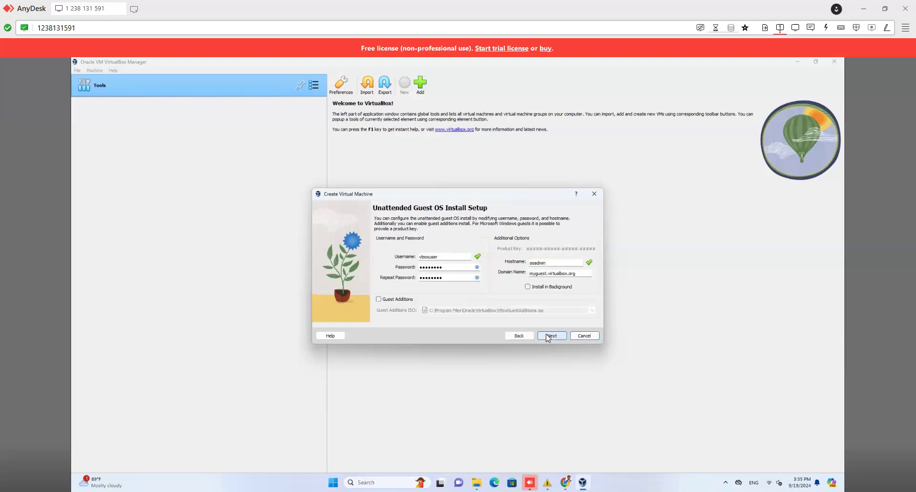
# Step: Replace the default username and enter a new password in both password fields
pyautogui.doubleClick(451, 257)
pyautogui.press('BackSpace')
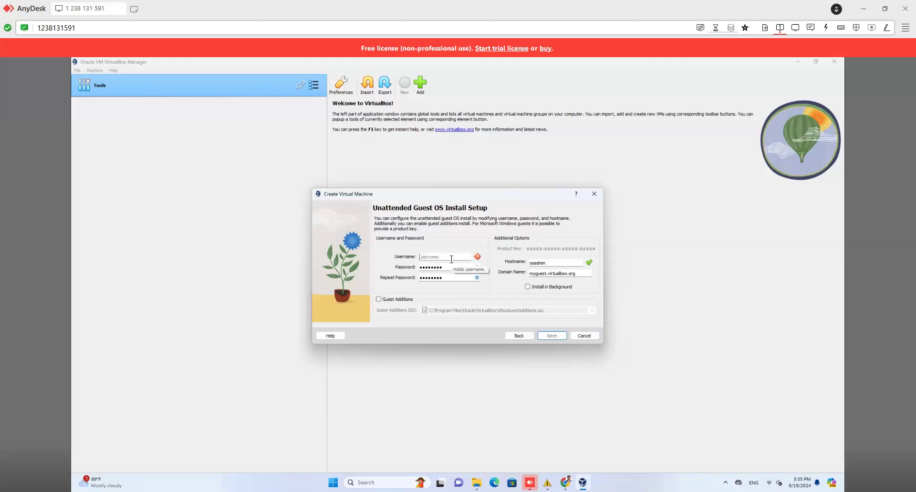
pyautogui.write('osadmin')
pyautogui.doubleClick(443, 266)
pyautogui.press('BackSpace')
pyautogui.write('•')
pyautogui.press('BackSpace')
pyautogui.write('•••••••••')
pyautogui.press('Tab')
pyautogui.write('•••••••••••')
# Step: Change the hostname from osadmin to osvm and continue to hardware settings
pyautogui.click(555, 262)
pyautogui.doubleClick(550, 262)
pyautogui.press('BackSpace')
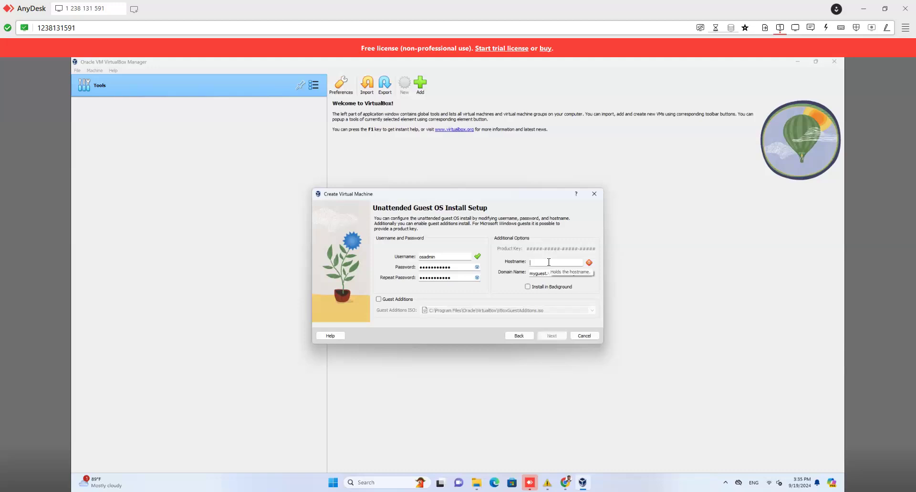
pyautogui.write('osvm')
pyautogui.click(550, 336)
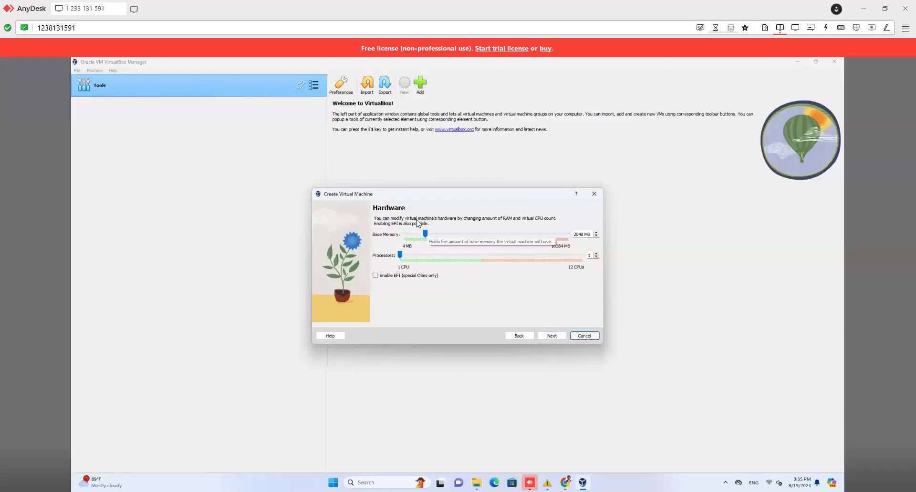
# Step: Change the base memory from 2048 MB to 4096 MB
pyautogui.doubleClick(577, 233)
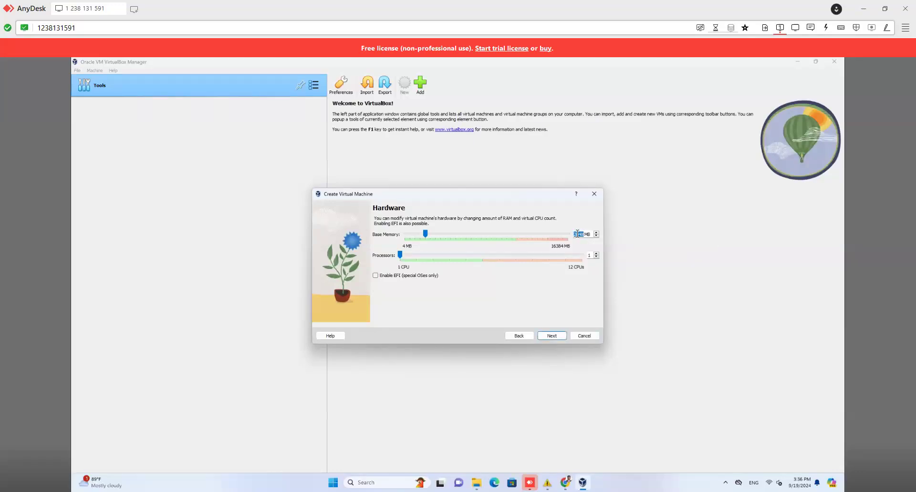
pyautogui.write('4096')
# Step: Show This PC with its drives in File Explorer and open its context menu
pyautogui.click(477, 483)
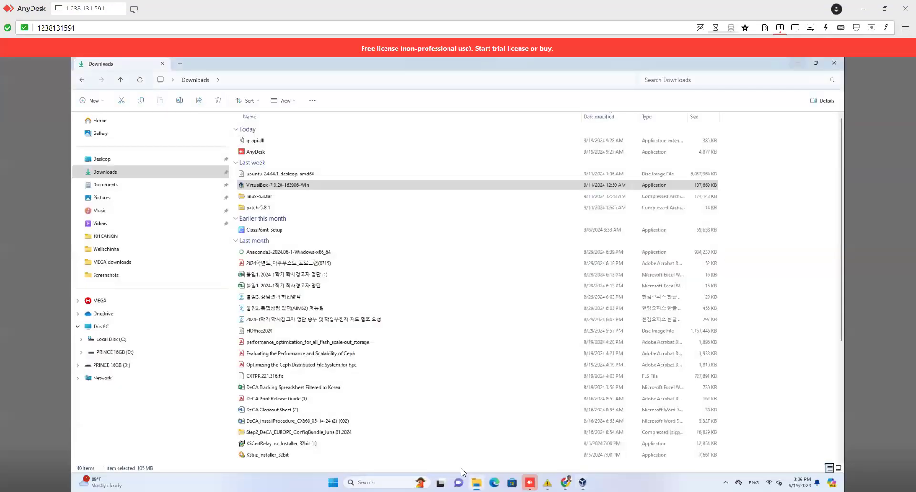
pyautogui.click(127, 340)
pyautogui.click(119, 329)
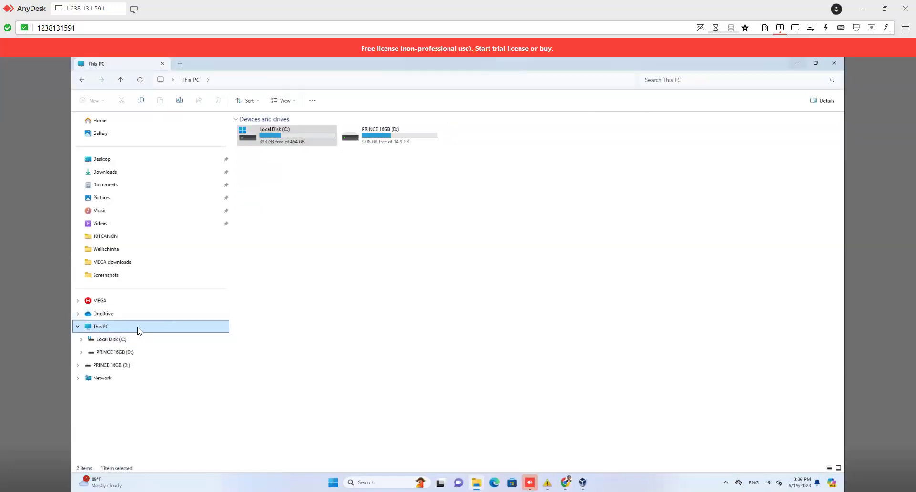
pyautogui.rightClick(403, 238)
pyautogui.rightClick(497, 228)
# Step: Open the PC's About page and read the 16.0 GB RAM and i5-11400 processor values
pyautogui.click(511, 289)
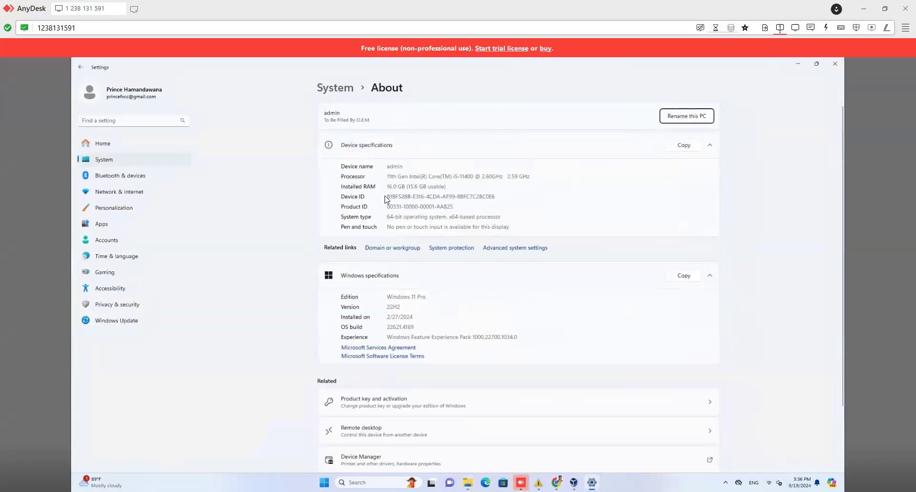
pyautogui.moveTo(387, 186); pyautogui.dragTo(445, 188)
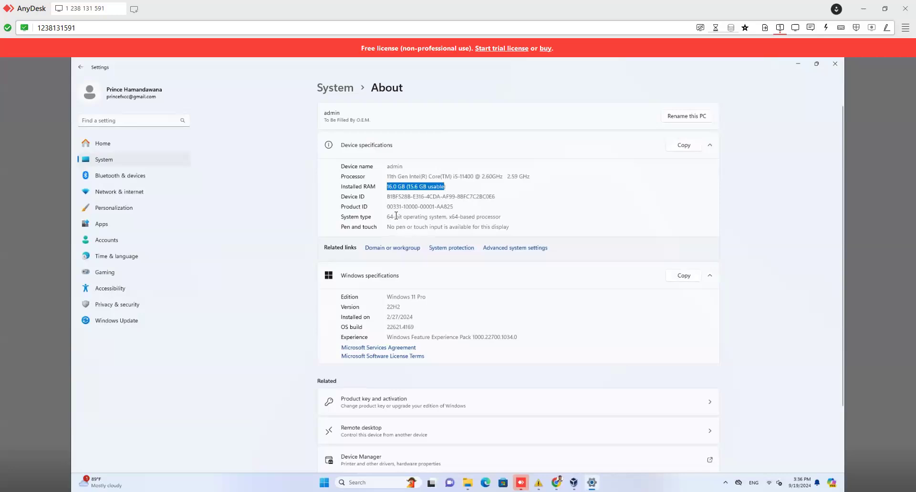
pyautogui.moveTo(387, 176); pyautogui.dragTo(533, 177)
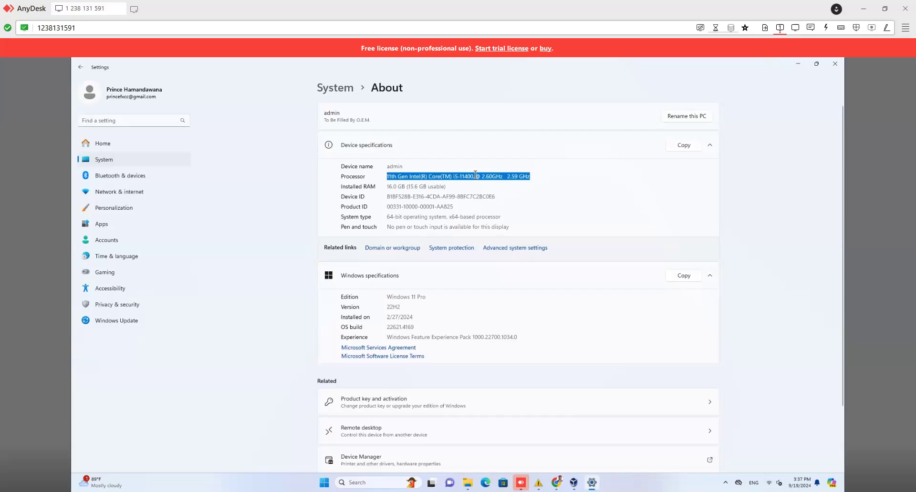
pyautogui.click(487, 175)
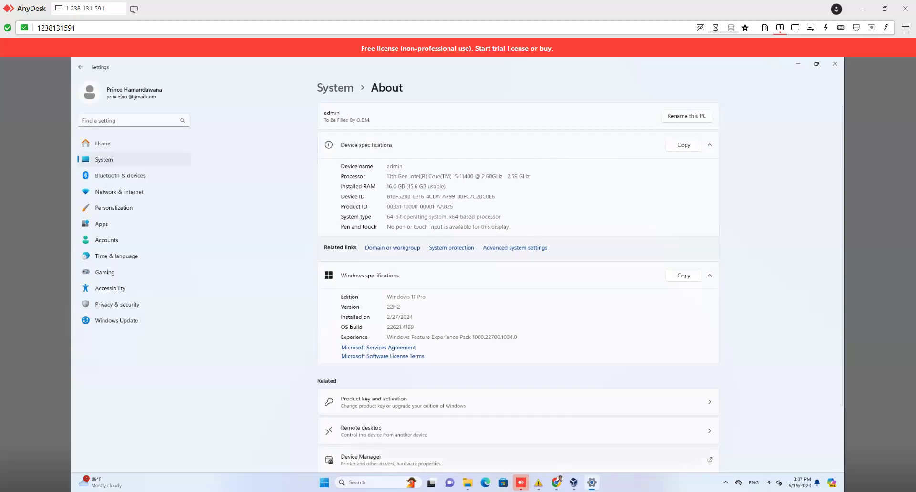
# Step: Give the new VM 4 processors and advance to the virtual hard disk page
pyautogui.click(574, 483)
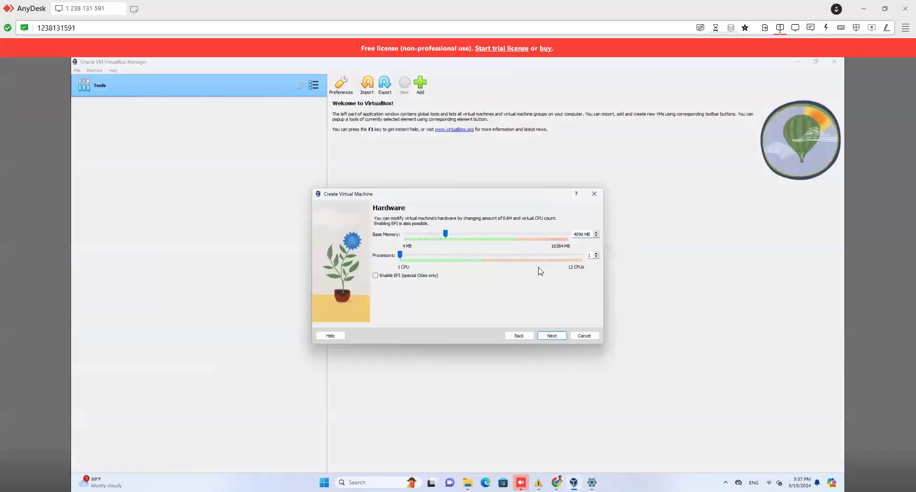
pyautogui.click(596, 254)
pyautogui.click(596, 255)
pyautogui.click(597, 255)
pyautogui.click(589, 255)
pyautogui.click(551, 336)
pyautogui.doubleClick(577, 242)
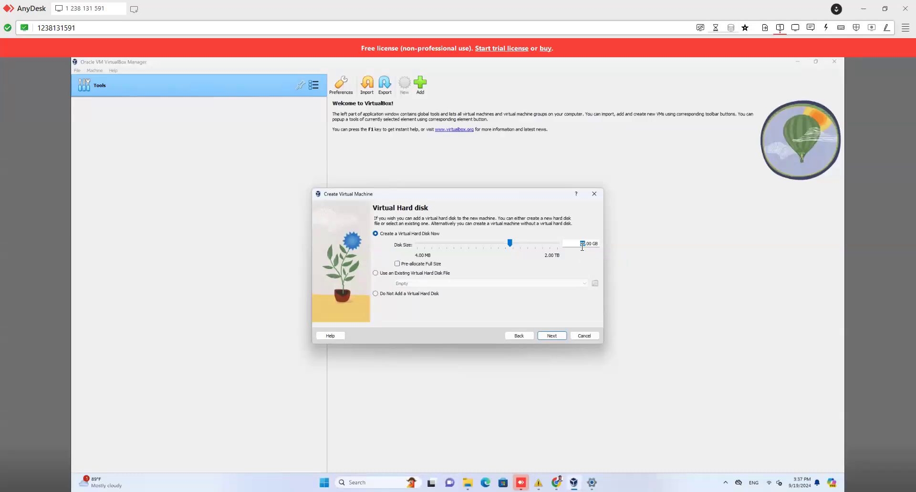
# Step: After checking drive free space, set the virtual disk size to 100 GB and continue
pyautogui.write('70')
pyautogui.click(468, 483)
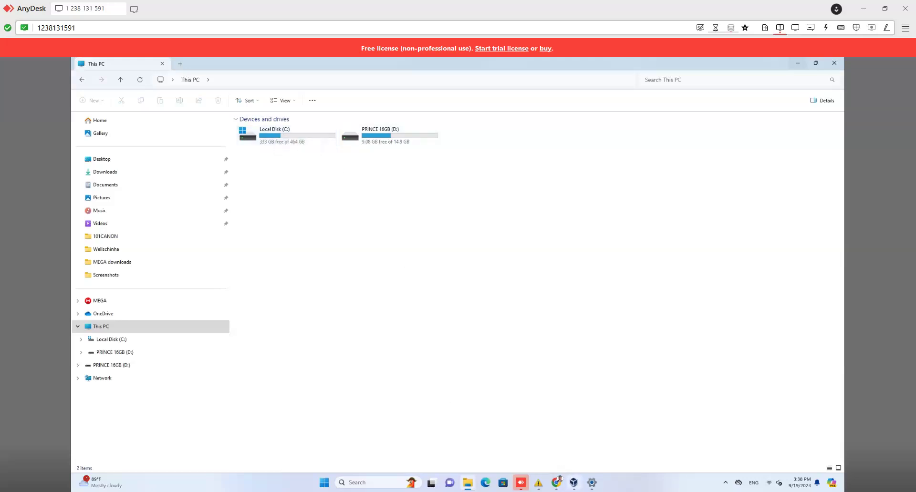
pyautogui.click(574, 483)
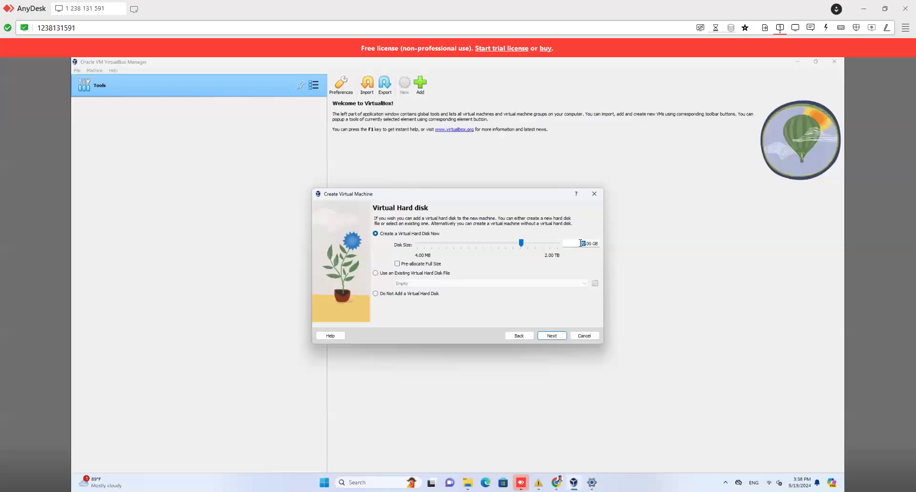
pyautogui.write('100')
pyautogui.click(554, 338)
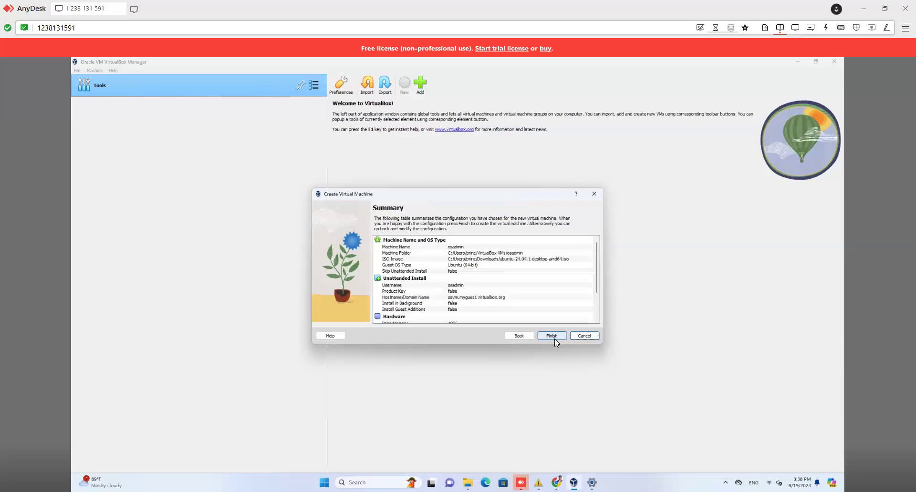
# Step: Create the osadmin VM and dismiss the mouse capture and integration notices as it boots
pyautogui.click(553, 335)
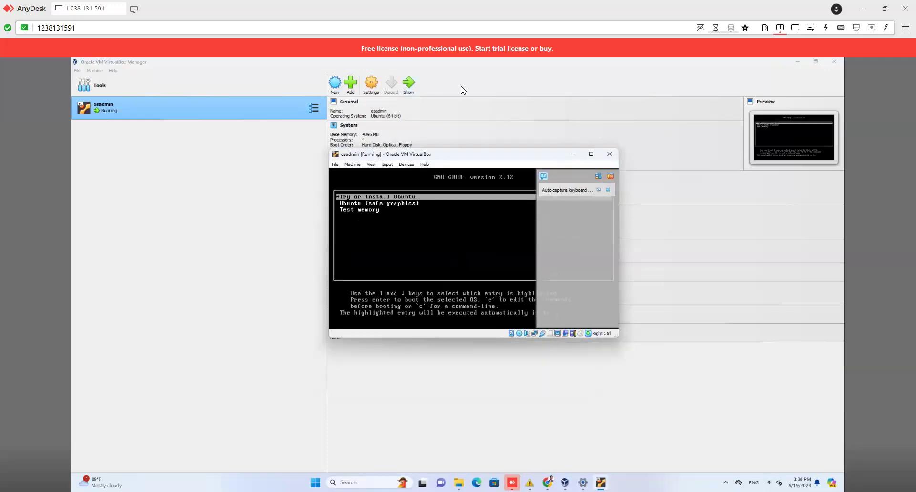
pyautogui.click(391, 199)
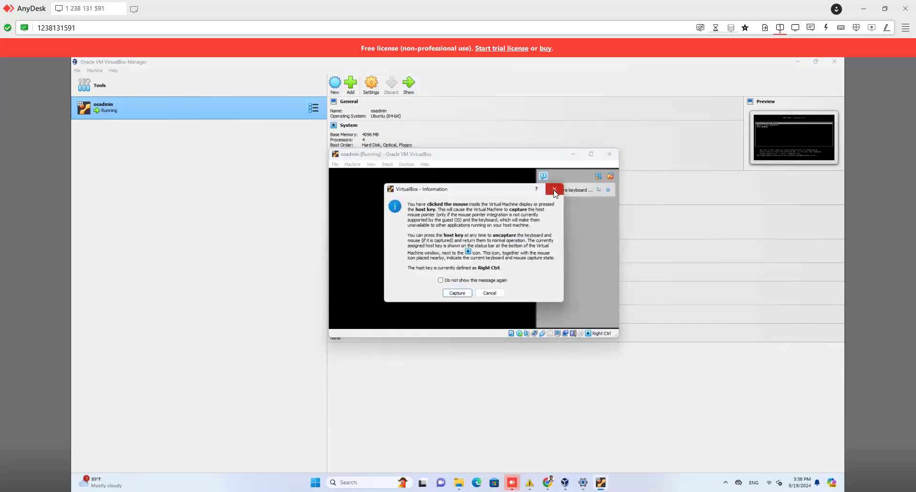
pyautogui.click(553, 189)
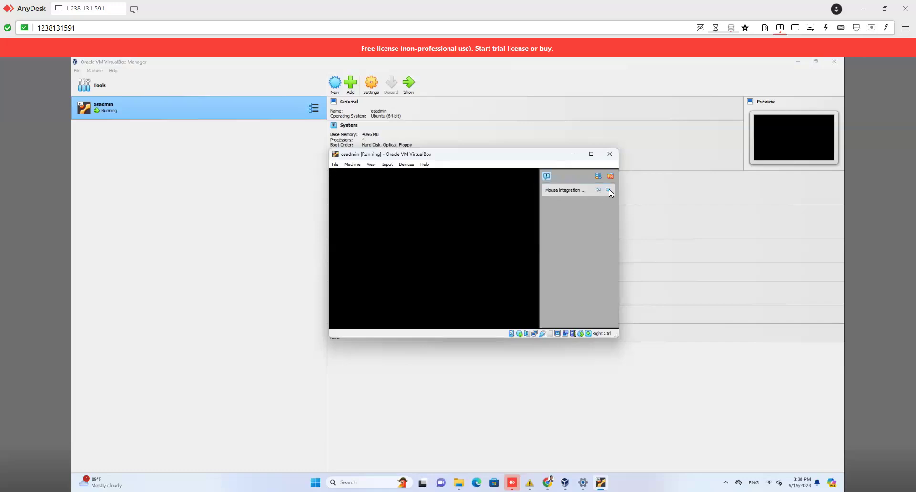
pyautogui.click(608, 189)
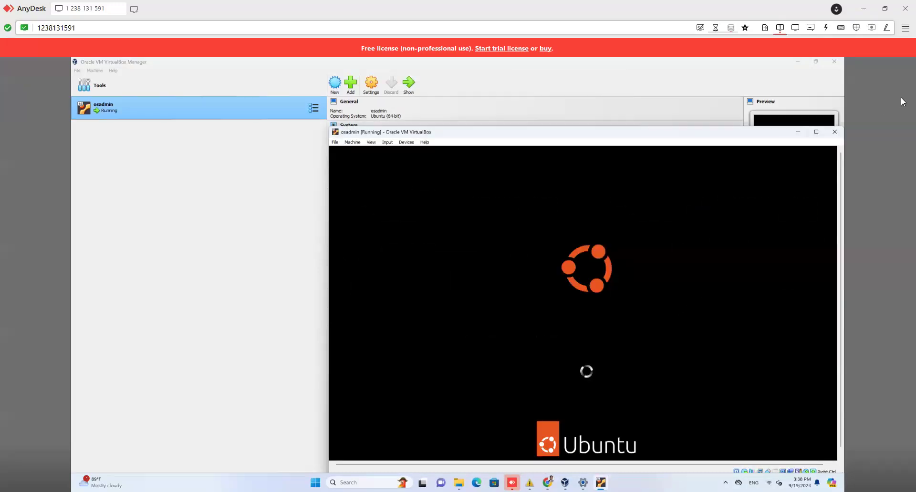
# Step: Maximize the osadmin VM window so it fills the screen
pyautogui.moveTo(820, 137)
pyautogui.click(816, 132)
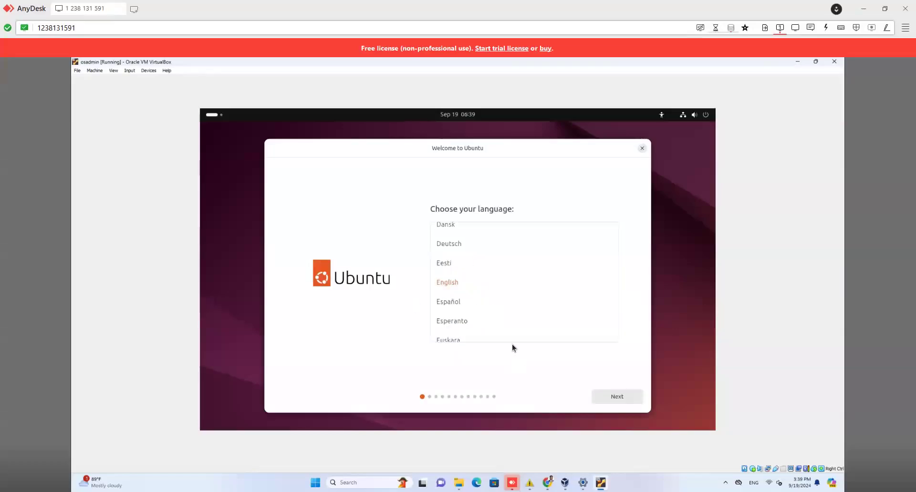
# Step: Keep English and advance through accessibility, keyboard layout and the wired internet connection pages
pyautogui.click(616, 396)
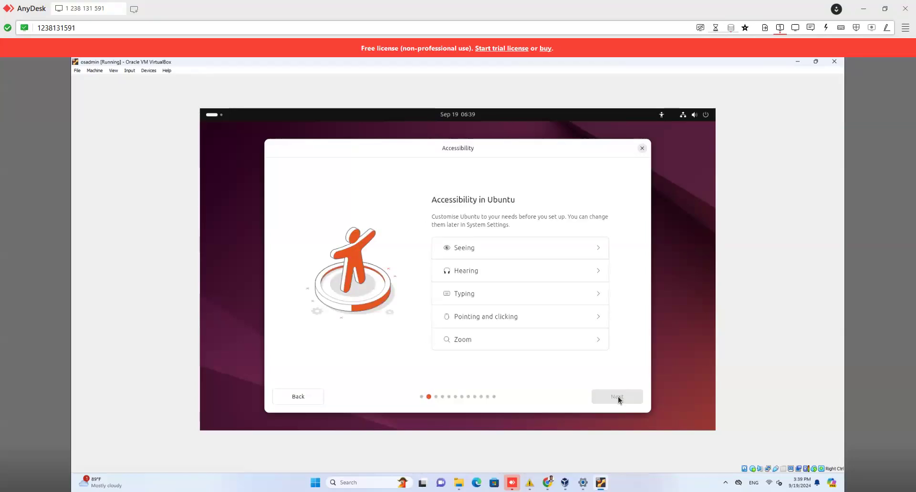
pyautogui.click(618, 396)
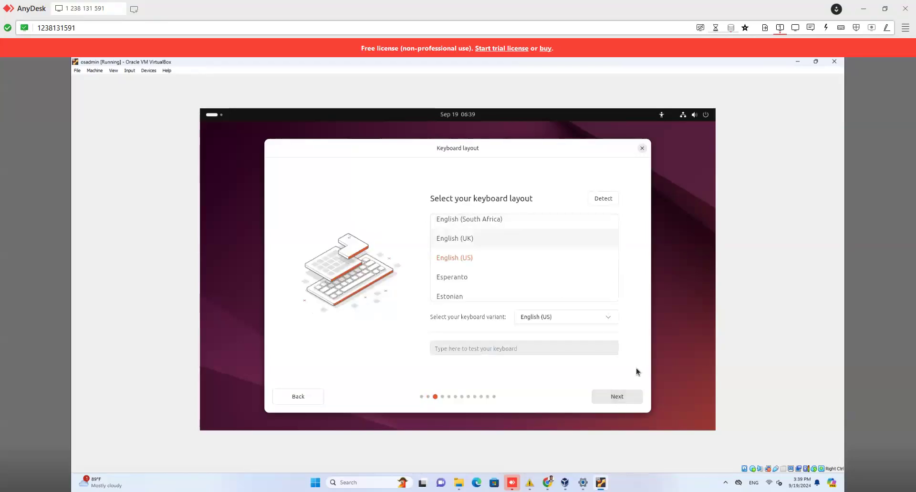
pyautogui.click(616, 396)
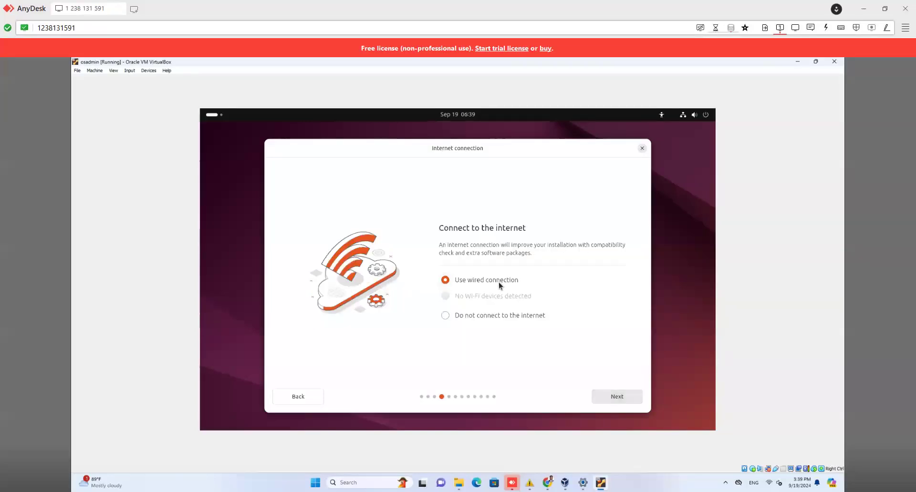
pyautogui.click(625, 396)
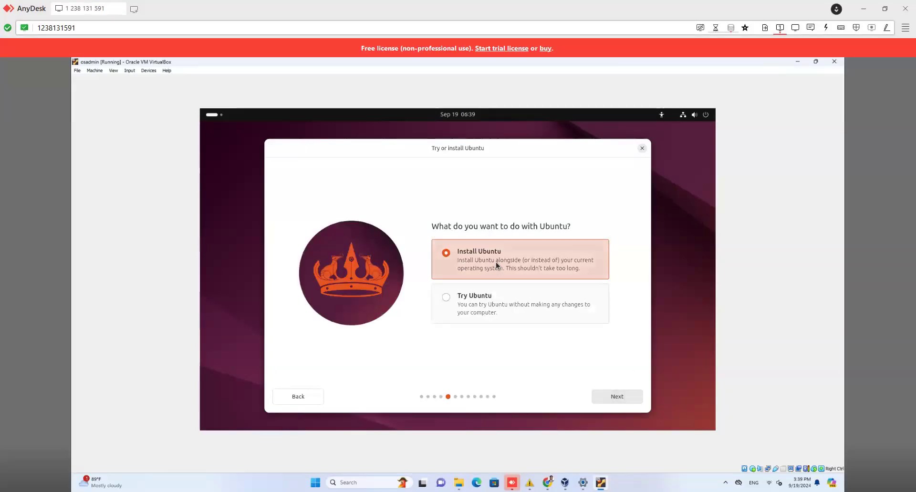
pyautogui.click(310, 392)
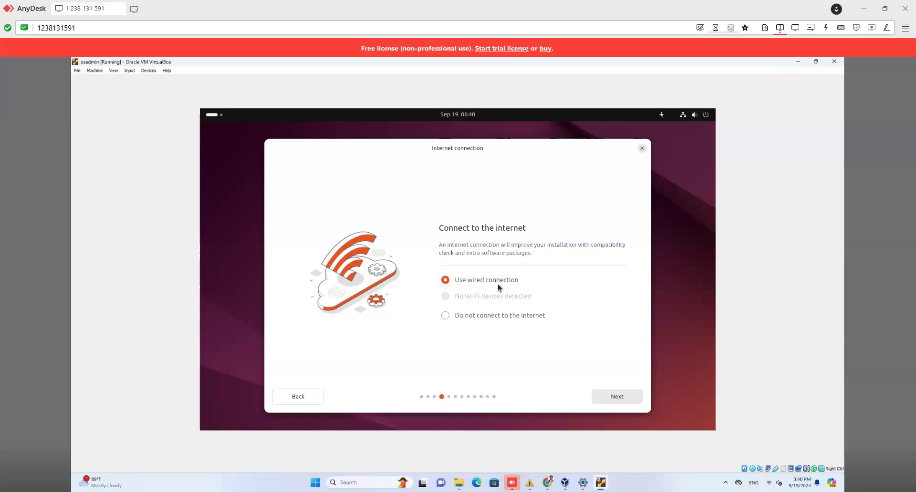
pyautogui.click(617, 393)
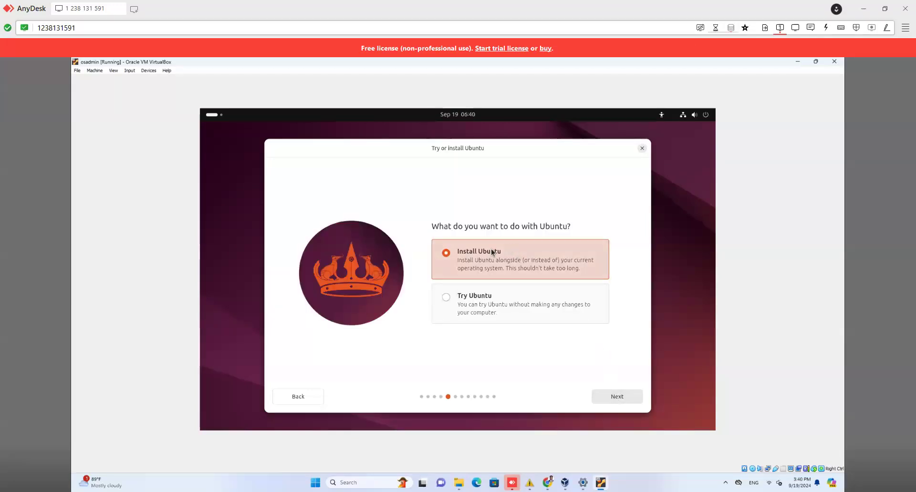
# Step: Choose Install Ubuntu, interactive installation, default apps, and no extra proprietary software
pyautogui.click(619, 397)
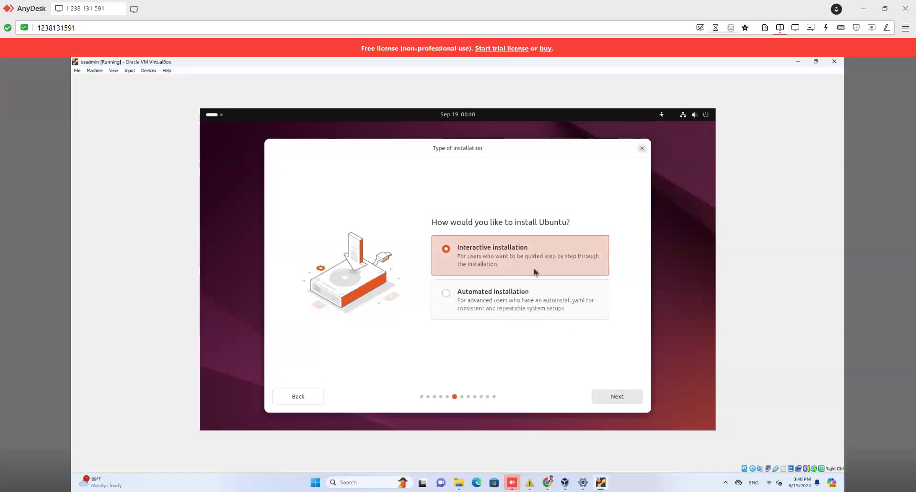
pyautogui.click(620, 397)
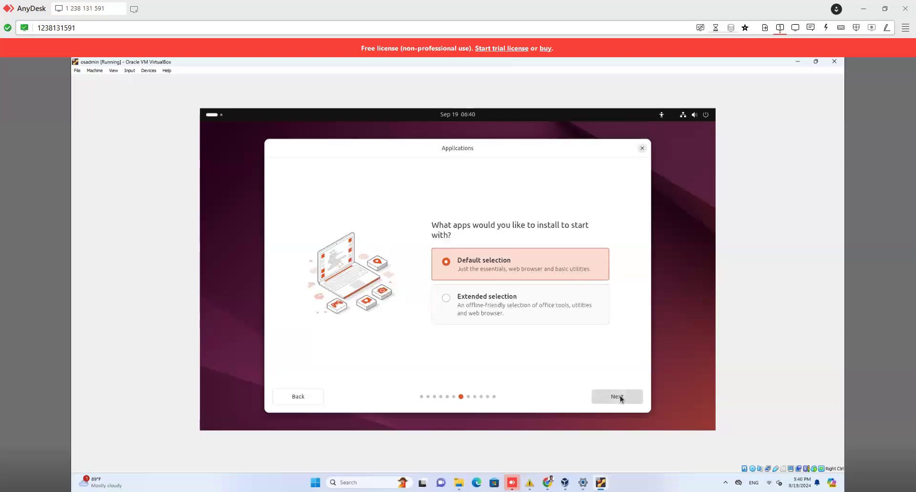
pyautogui.click(619, 397)
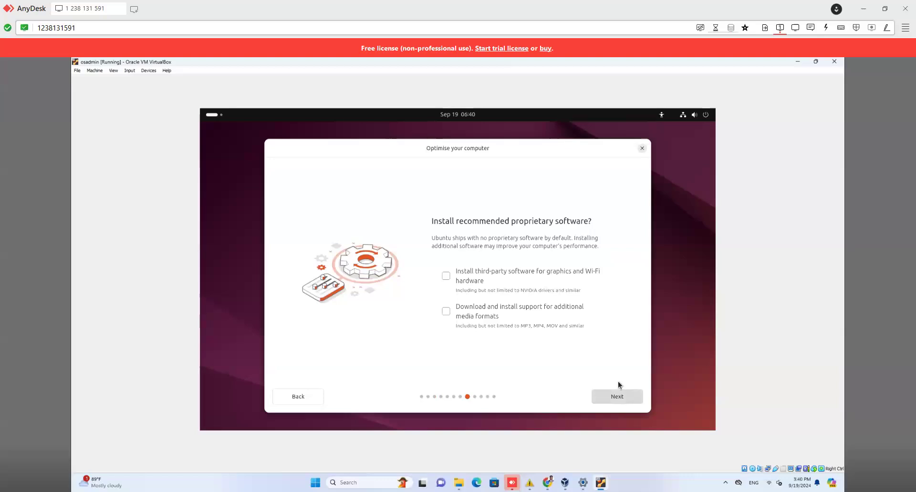
pyautogui.click(615, 397)
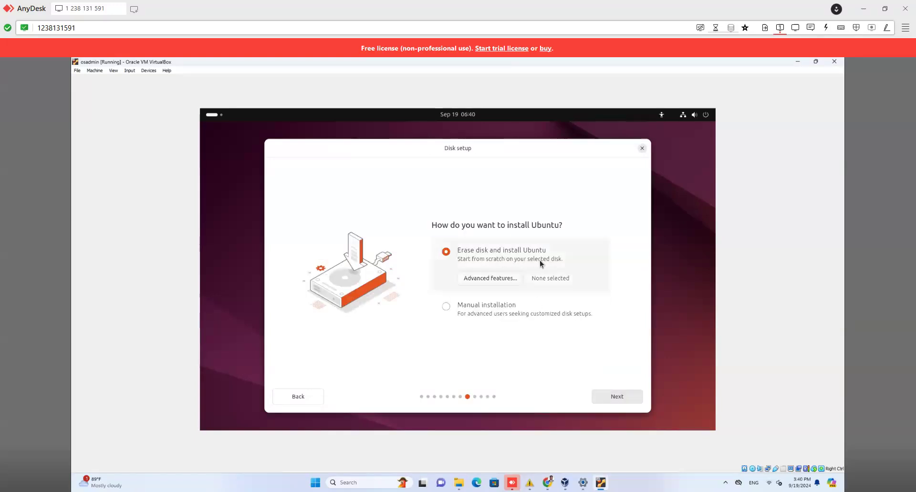
# Step: Accept Erase disk, then enter the account name, username and a matching password
pyautogui.click(620, 395)
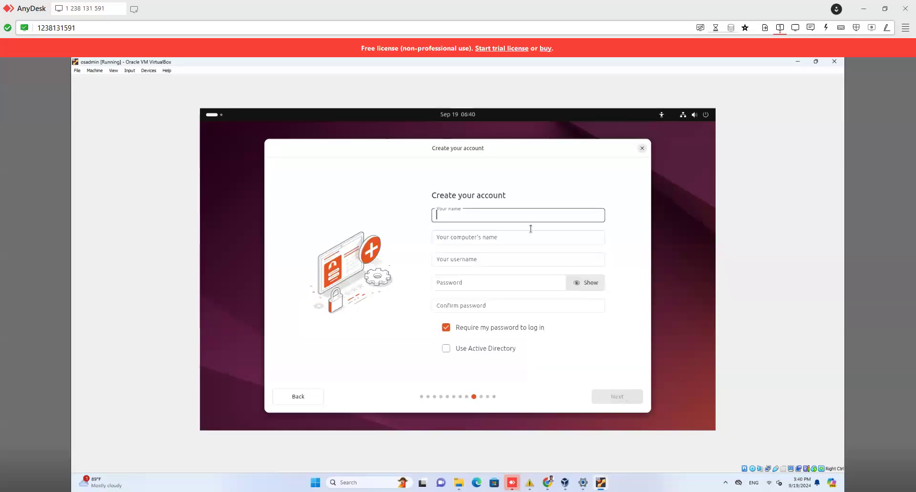
pyautogui.write('osadmin')
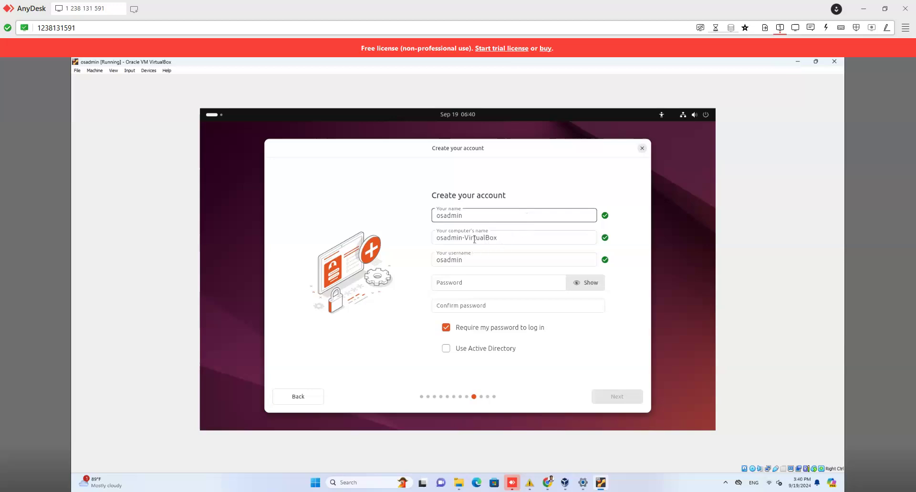
pyautogui.click(468, 260)
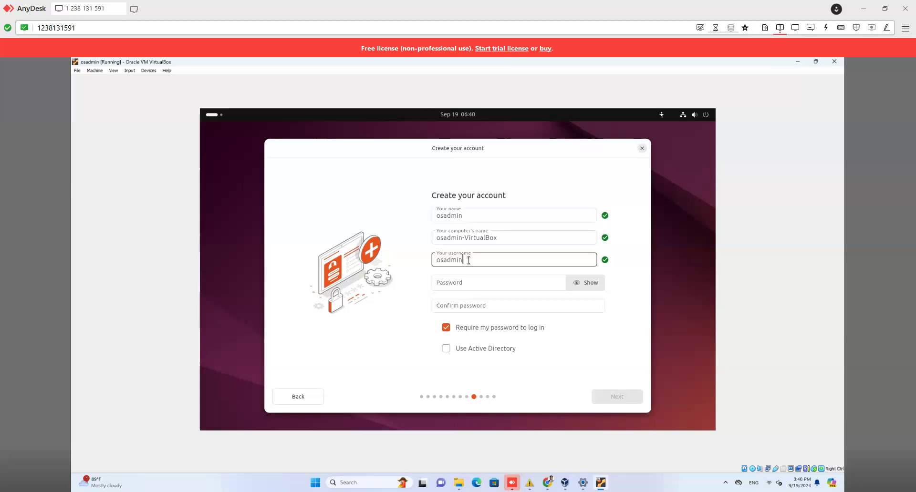
pyautogui.click(468, 282)
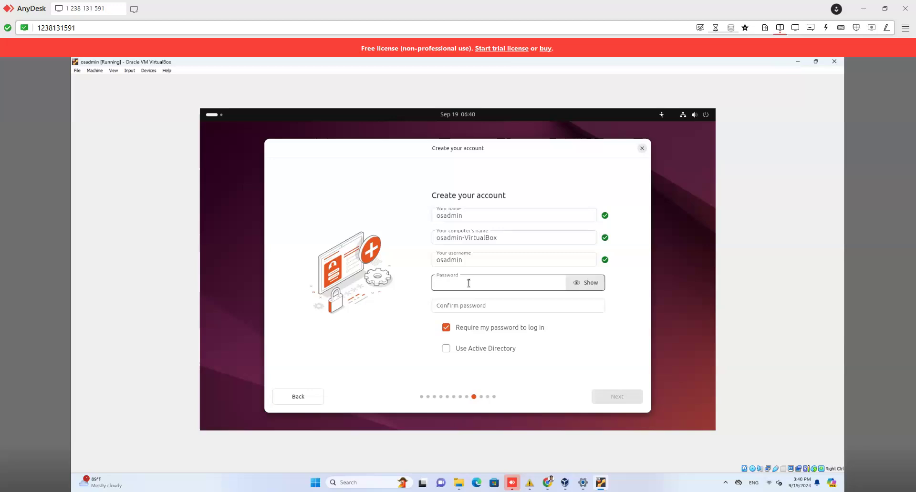
pyautogui.write('admin')
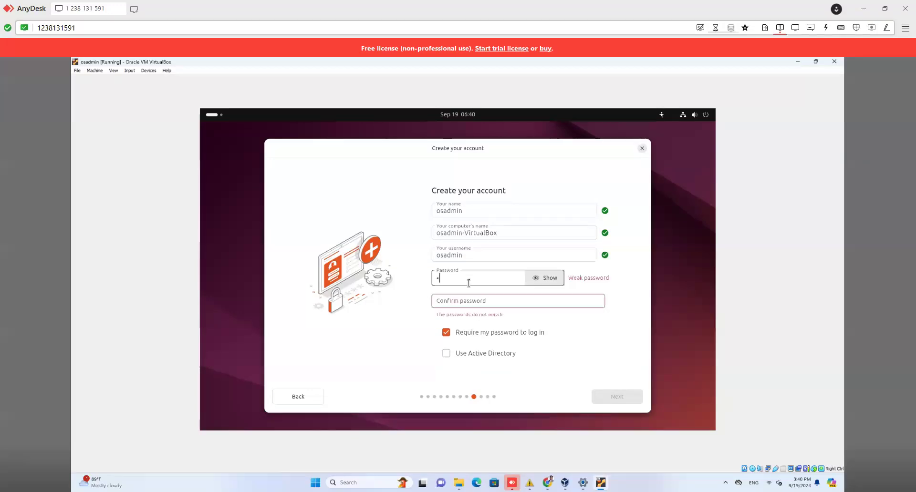
pyautogui.write('@12345')
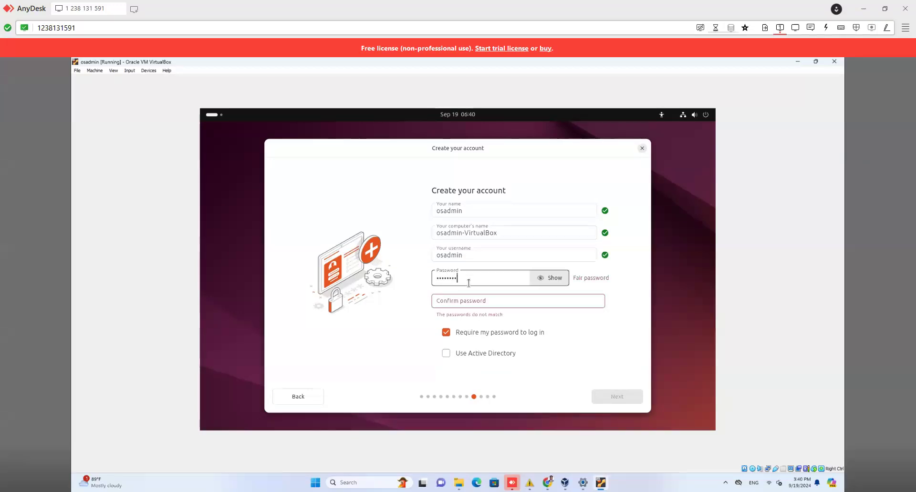
pyautogui.click(473, 301)
pyautogui.write('admin@1234')
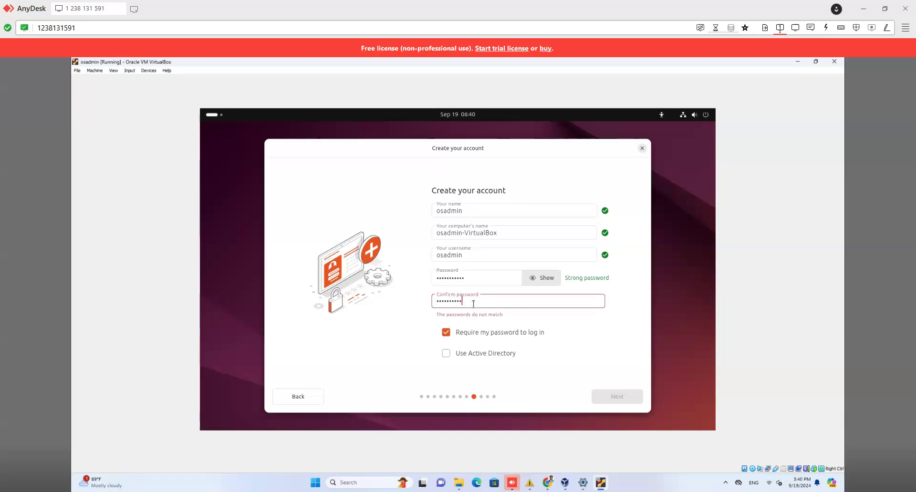
pyautogui.write('5')
pyautogui.click(599, 339)
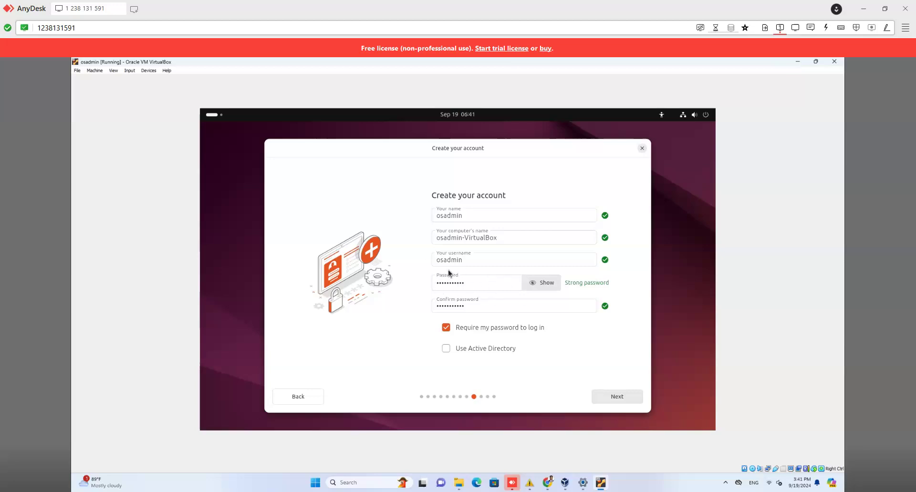
# Step: Submit the account, accept the Seoul timezone, and start installing Ubuntu
pyautogui.click(471, 284)
pyautogui.click(629, 399)
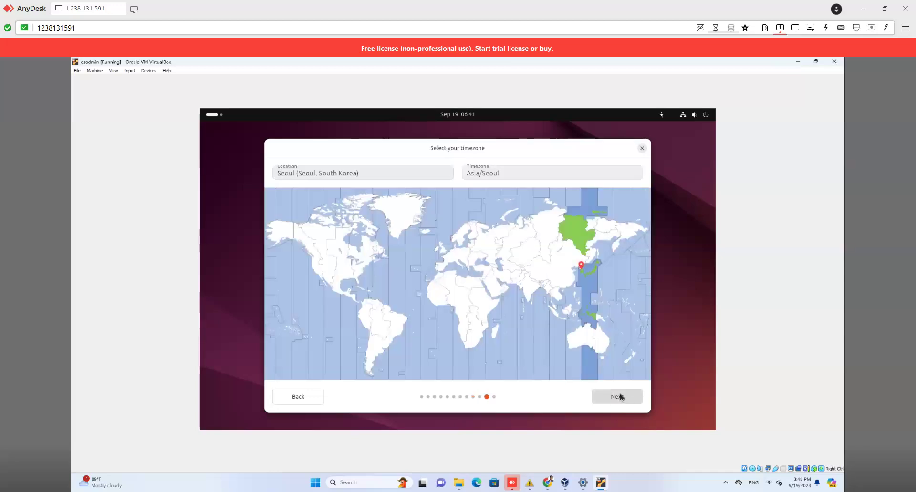
pyautogui.click(620, 395)
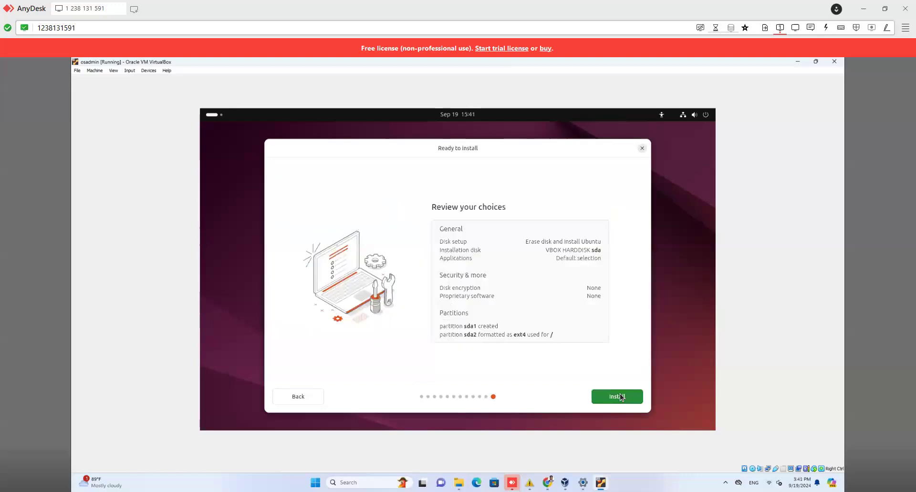
pyautogui.click(619, 396)
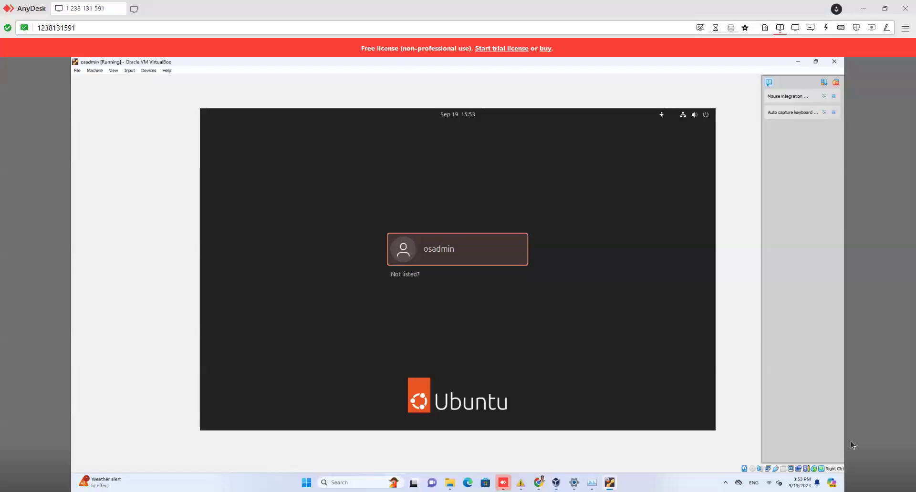
# Step: Log in to Ubuntu as the new user with the account password
pyautogui.click(489, 257)
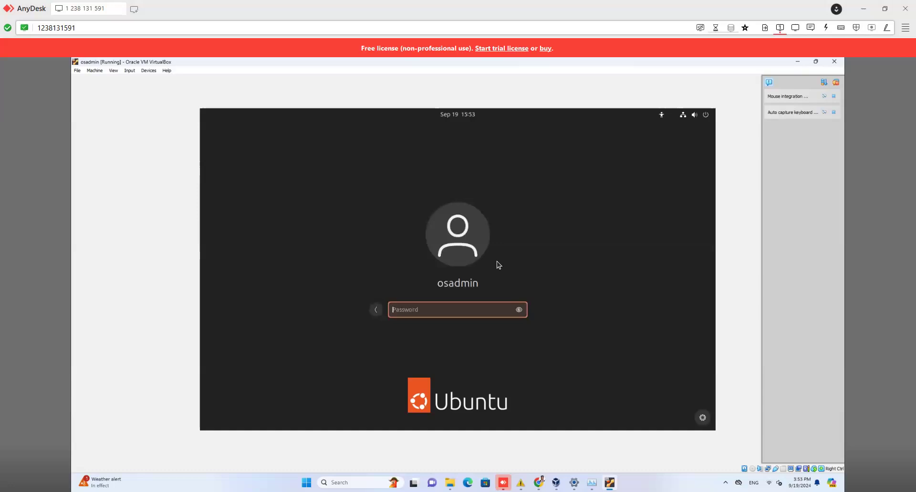
pyautogui.write('•')
pyautogui.press('Return')
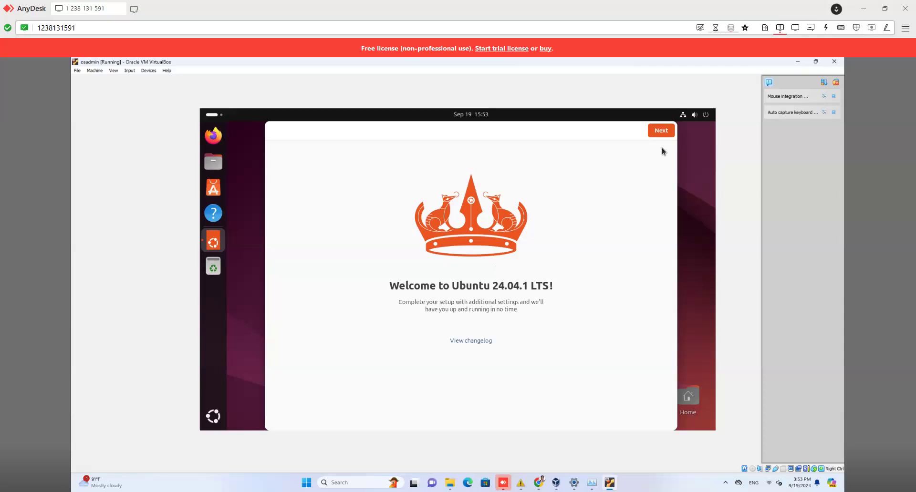
# Step: Complete Ubuntu's welcome wizard, skipping Ubuntu Pro and the help-improve page, and close it
pyautogui.click(661, 132)
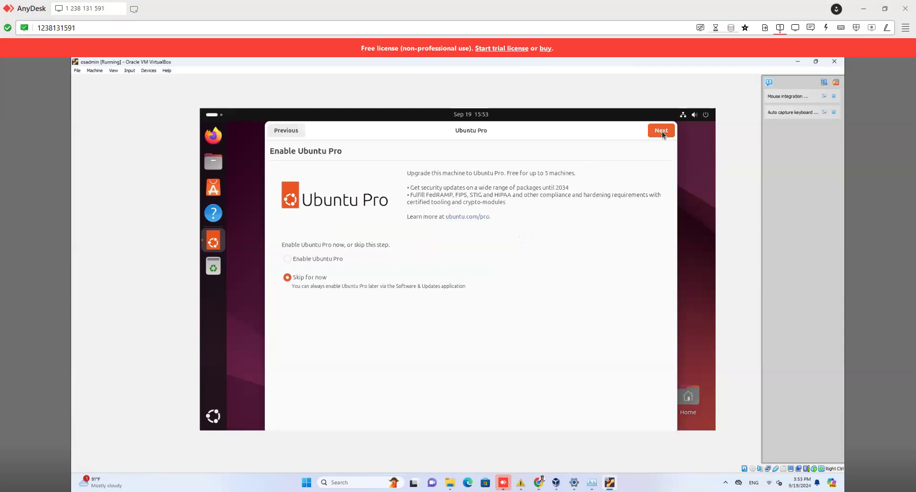
pyautogui.click(662, 132)
pyautogui.click(662, 131)
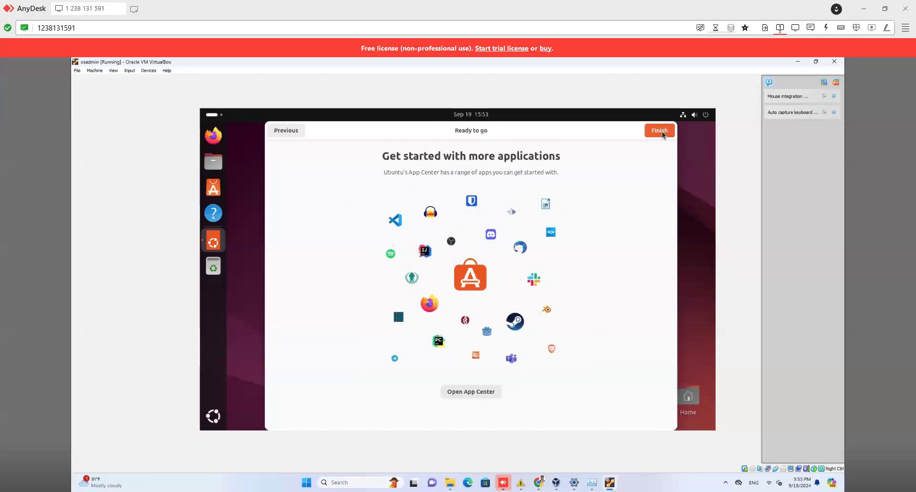
pyautogui.click(662, 131)
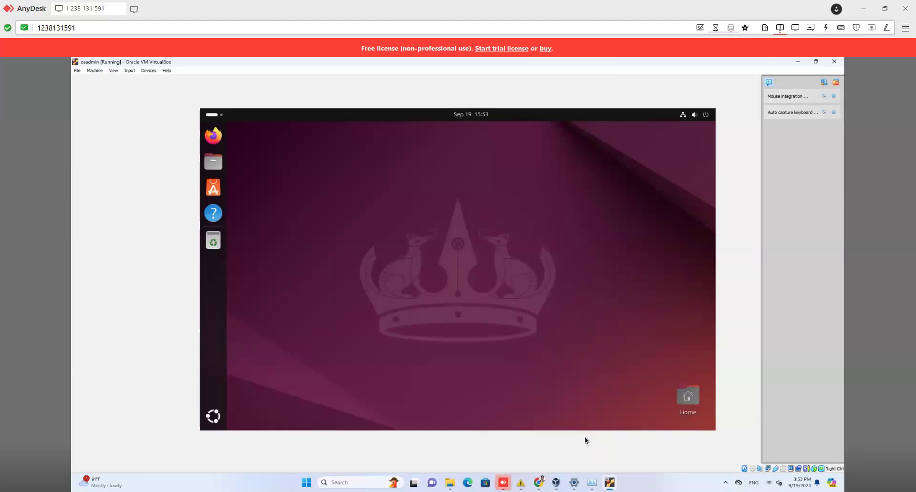
# Step: Search the Ubuntu apps for 'terminal' and launch Terminal
pyautogui.click(213, 118)
pyautogui.write('t')
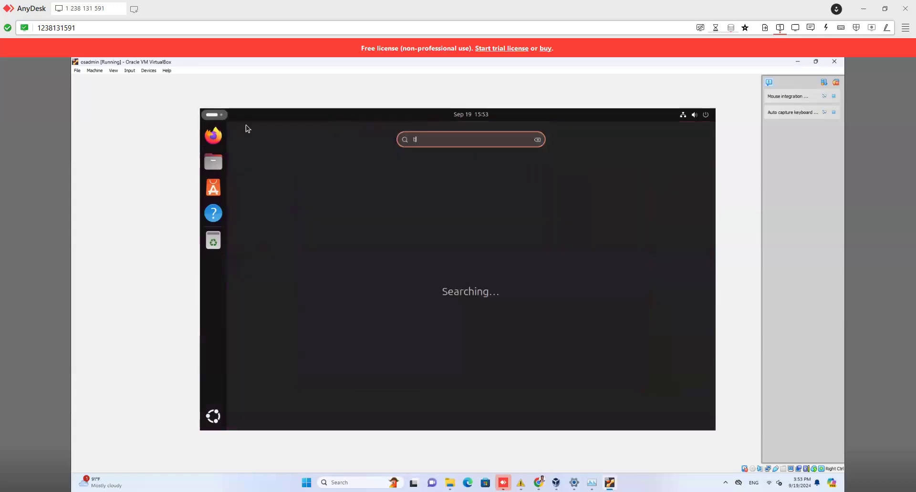
pyautogui.write('emina')
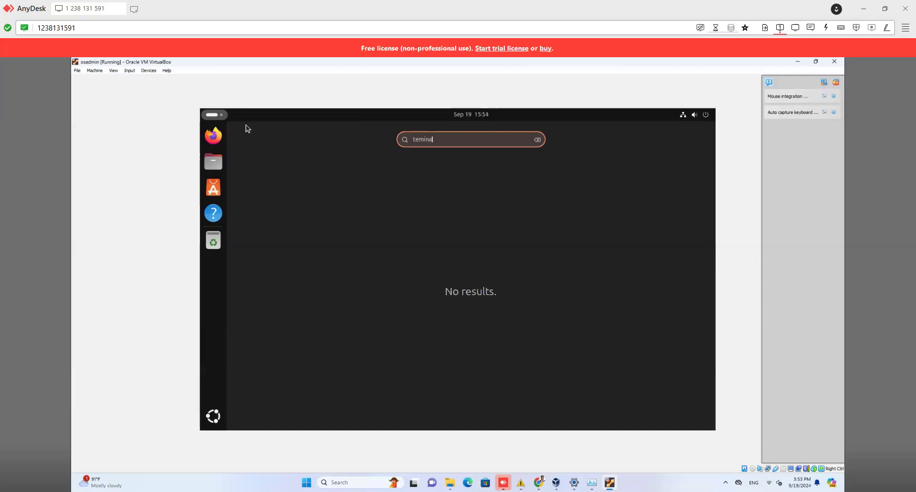
pyautogui.press('BackSpace')
pyautogui.press('BackSpace')
pyautogui.press('BackSpace')
pyautogui.press('BackSpace')
pyautogui.press('BackSpace')
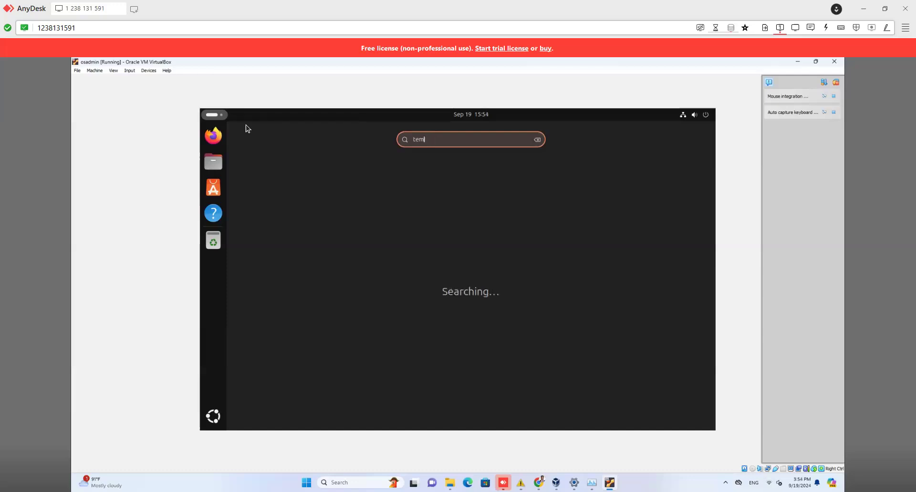
pyautogui.write('er')
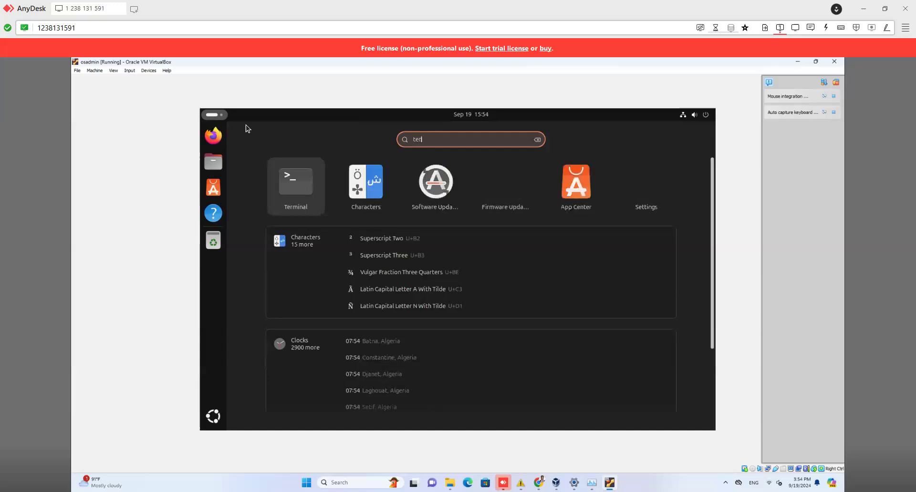
pyautogui.click(300, 185)
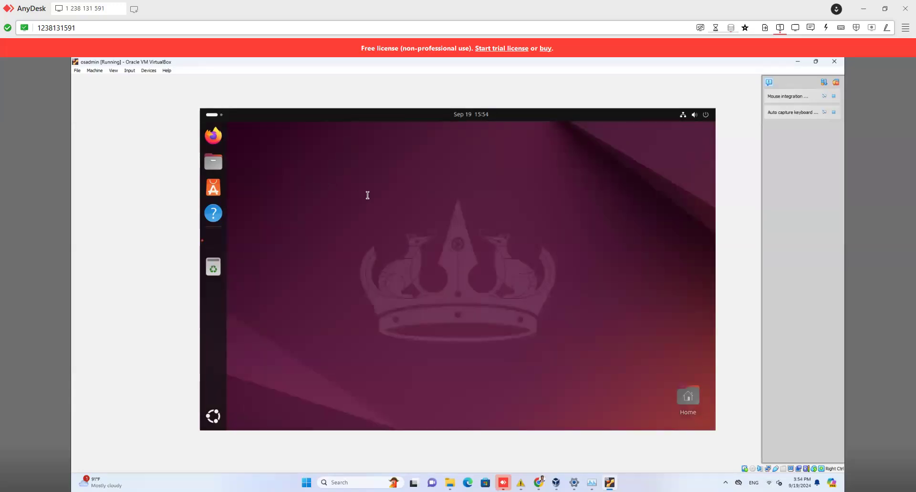
# Step: Maximize the terminal, print fresh empty prompts, and bring the host Chrome window forward
pyautogui.click(529, 131)
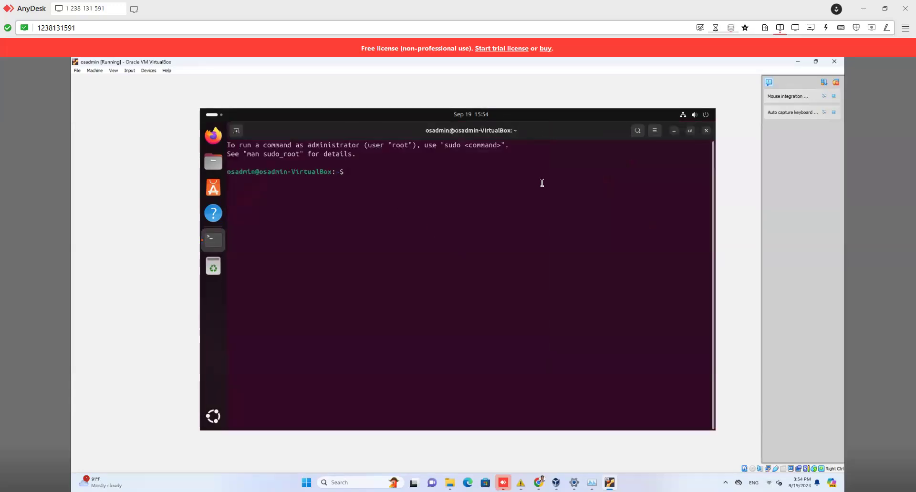
pyautogui.press('Return')
pyautogui.press('Return')
pyautogui.press('Return')
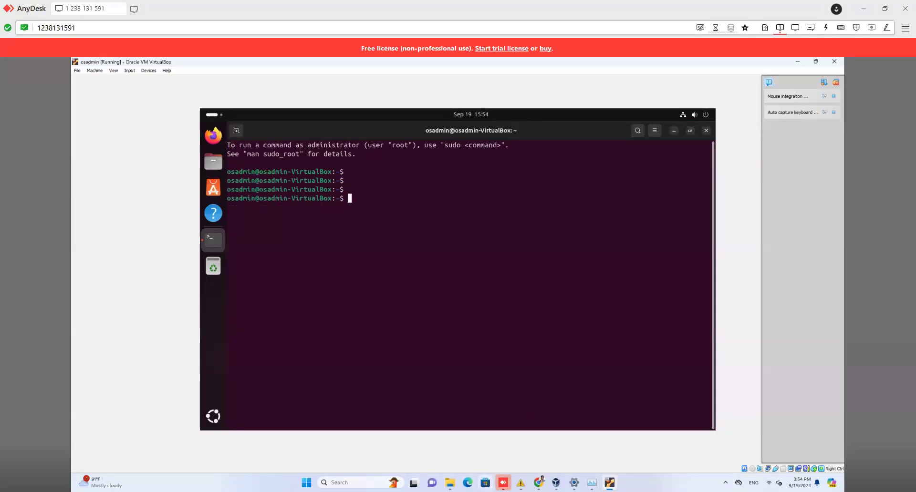
pyautogui.click(538, 482)
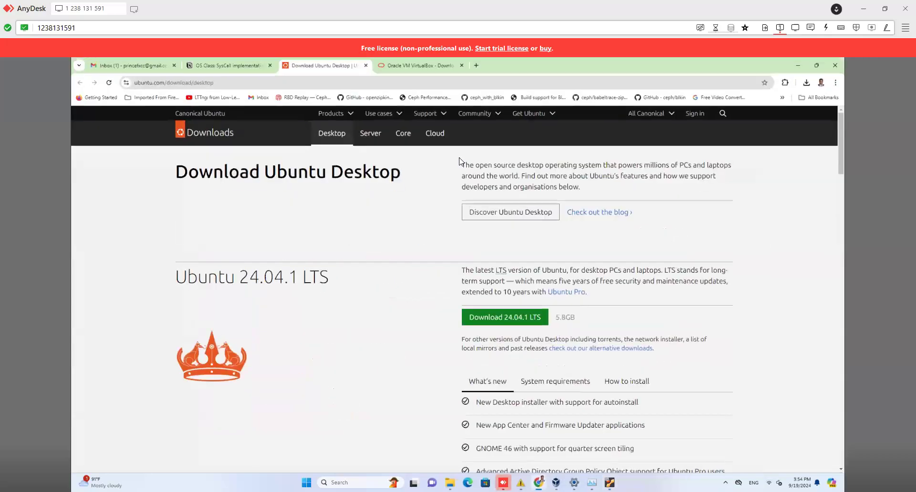
# Step: Review the sudo su step on the OS Class: SysCall implementation page, then return to the Ubuntu VM
pyautogui.click(257, 66)
pyautogui.scroll(-5, 412, 285)
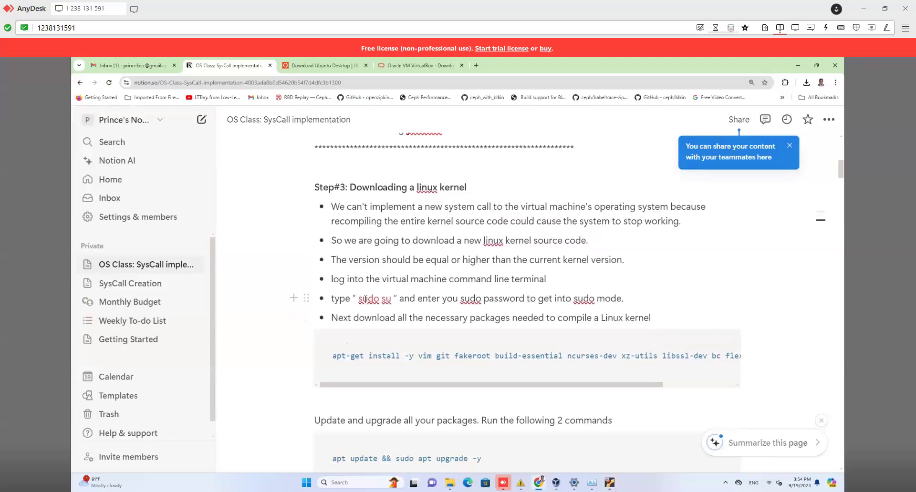
pyautogui.moveTo(359, 300); pyautogui.dragTo(389, 303)
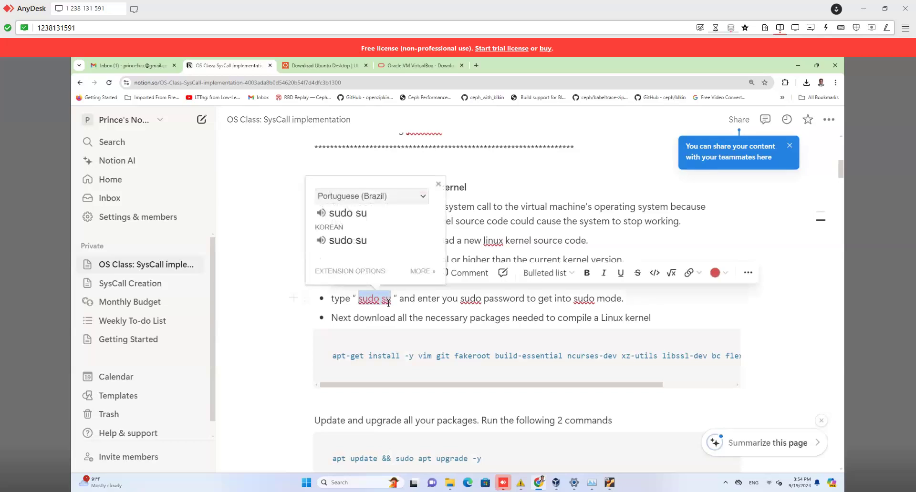
pyautogui.click(793, 340)
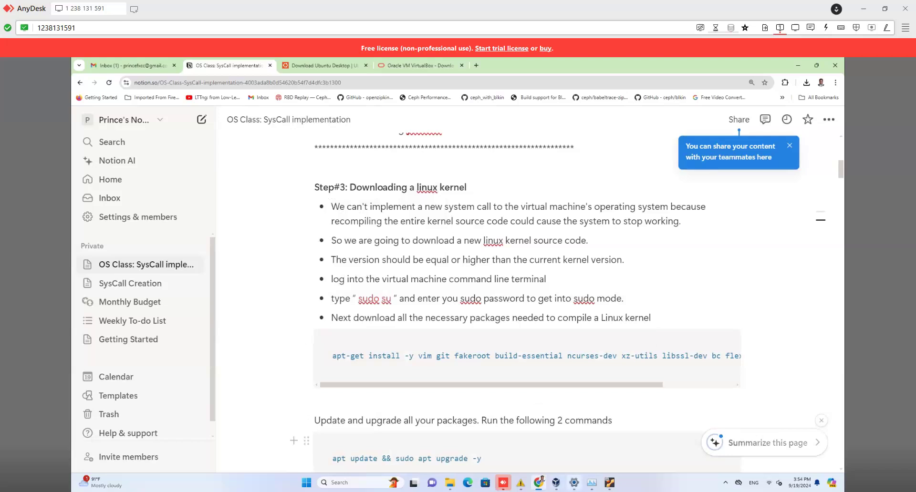
pyautogui.click(609, 482)
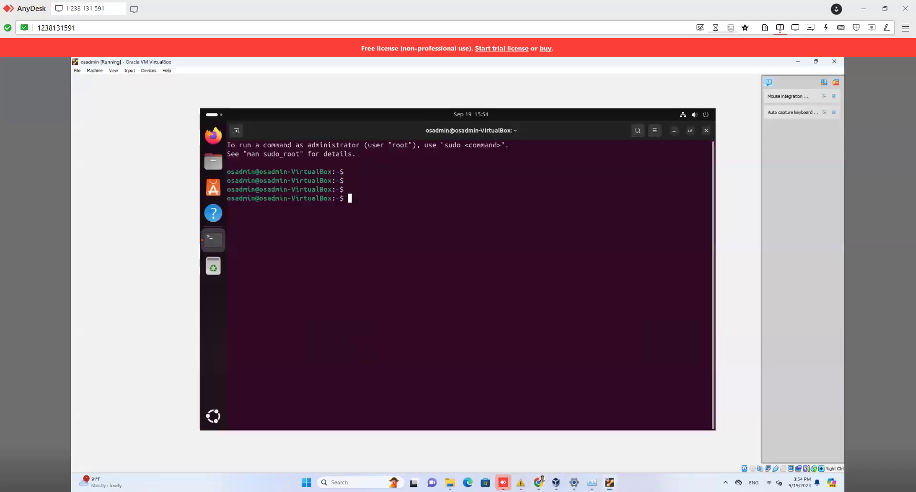
# Step: Check the terminal's right-click menu, then launch Firefox from the Ubuntu dock
pyautogui.rightClick(387, 197)
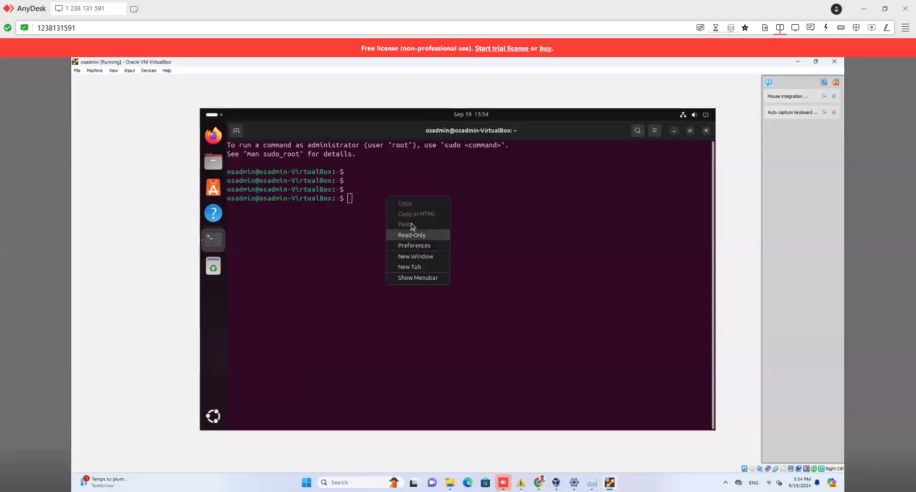
pyautogui.click(367, 198)
pyautogui.rightClick(370, 202)
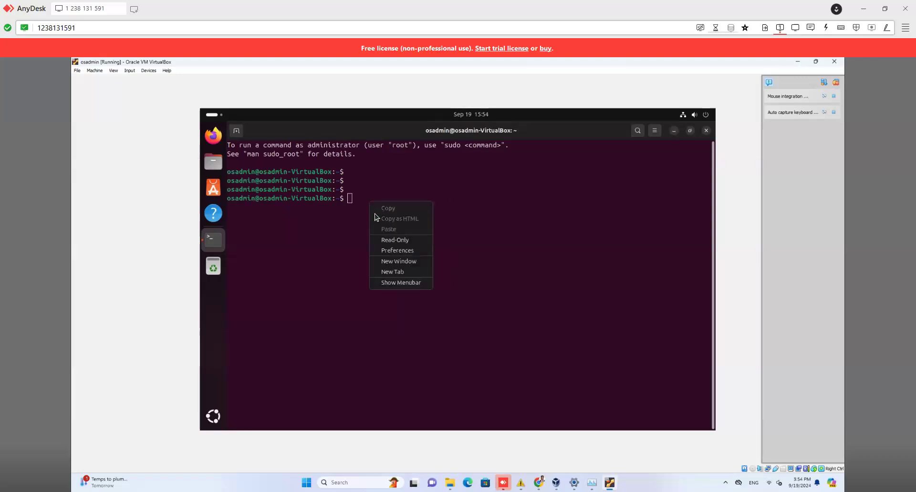
pyautogui.click(365, 201)
pyautogui.rightClick(365, 201)
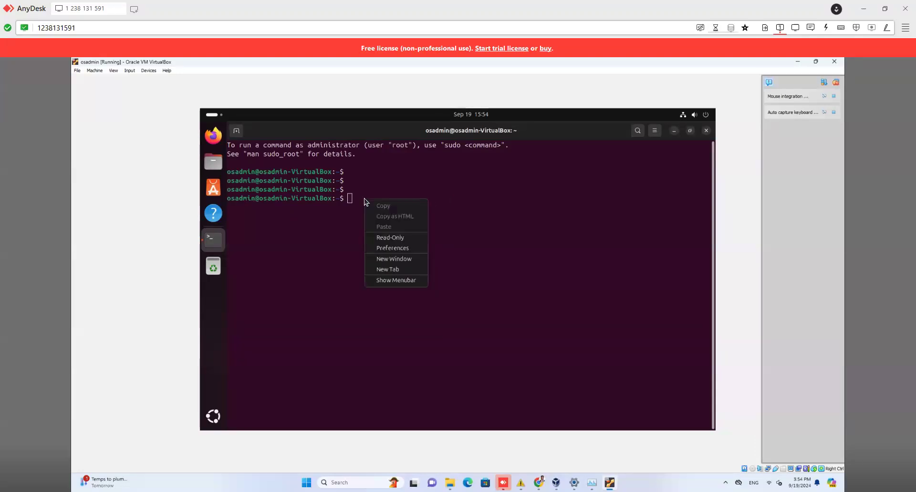
pyautogui.click(359, 197)
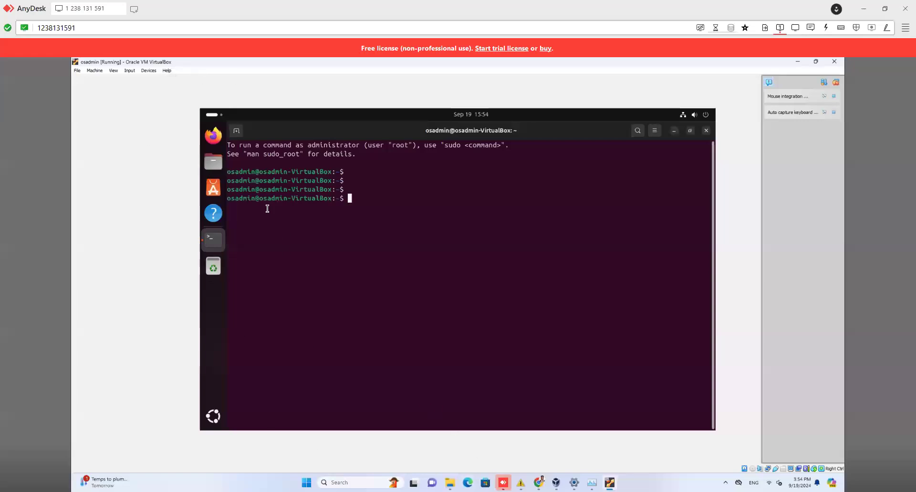
pyautogui.click(214, 137)
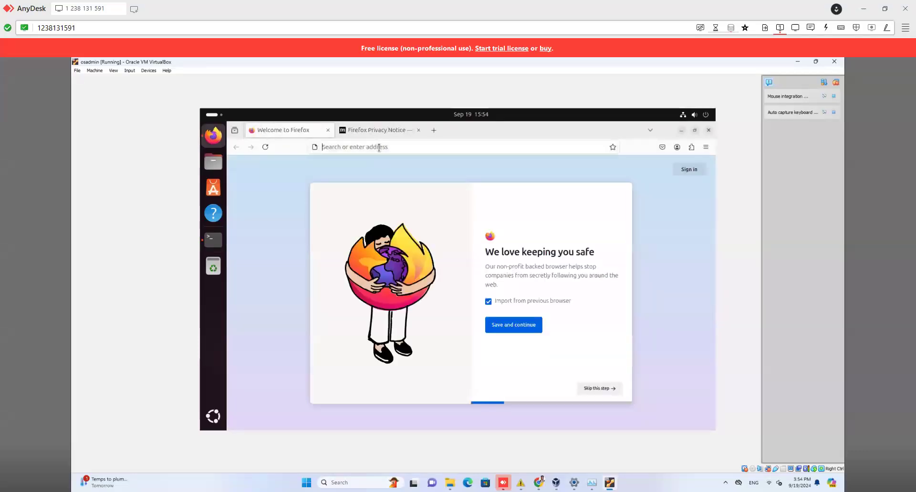
# Step: Google 'notion login' in the VM's Firefox and open the Log in - Notion result
pyautogui.click(359, 148)
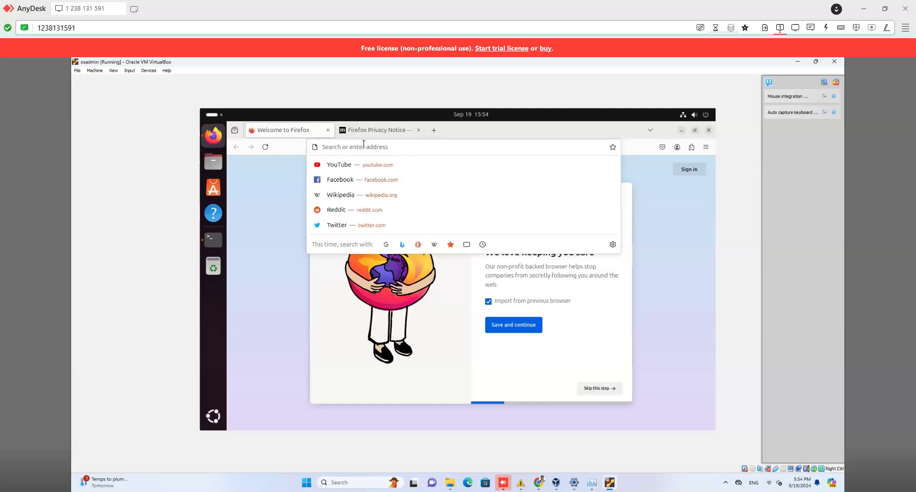
pyautogui.write('notio')
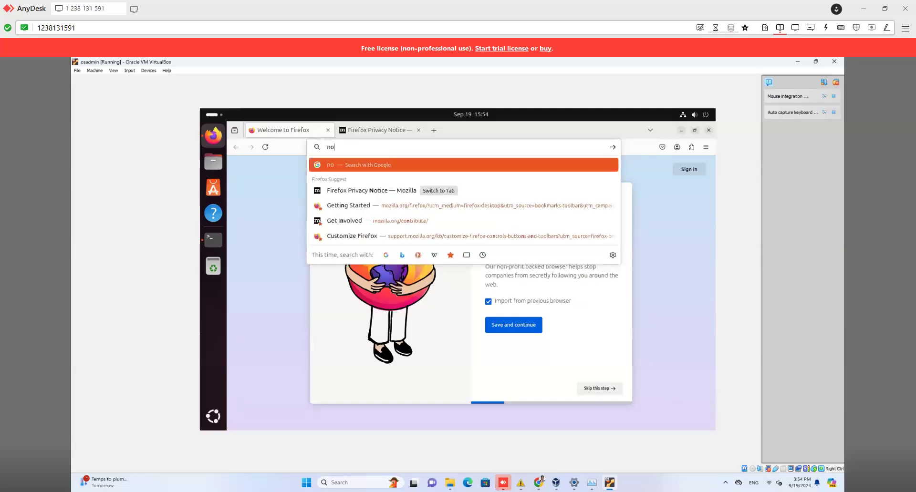
pyautogui.press('BackSpace')
pyautogui.press('BackSpace')
pyautogui.press('BackSpace')
pyautogui.press('BackSpace')
pyautogui.press('BackSpace')
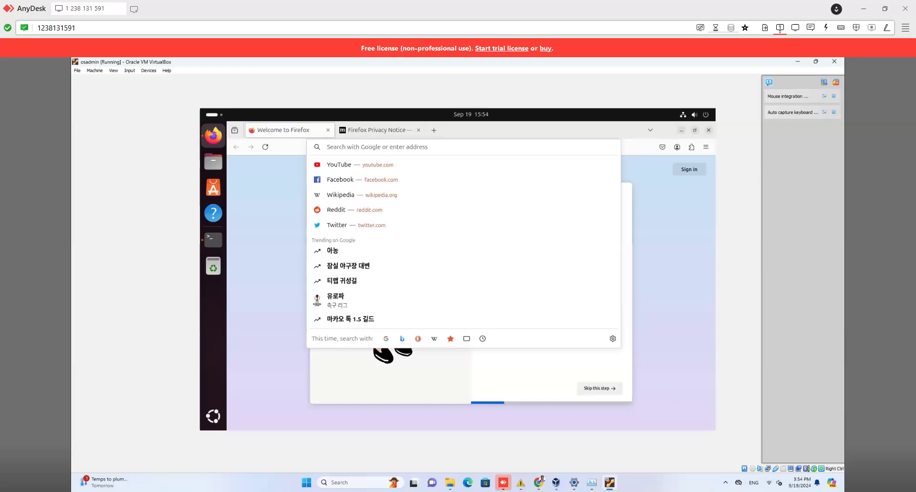
pyautogui.write('notion')
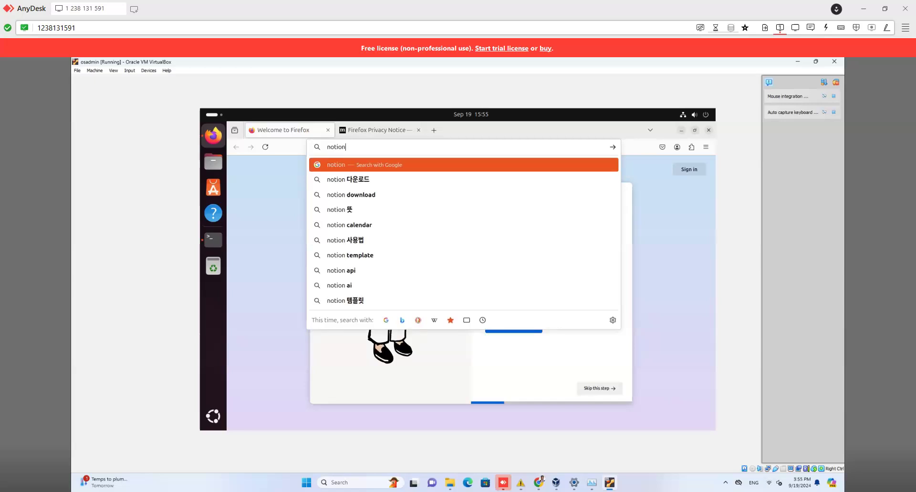
pyautogui.write('login')
pyautogui.press('Return')
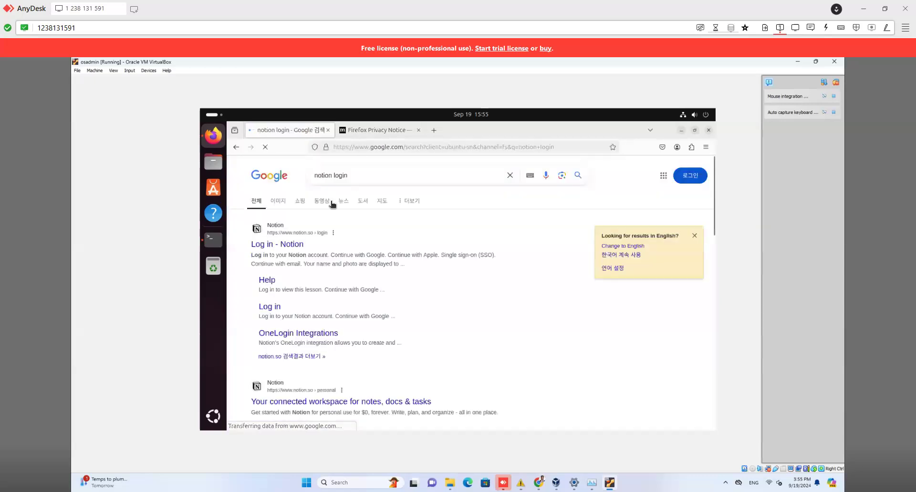
pyautogui.click(282, 245)
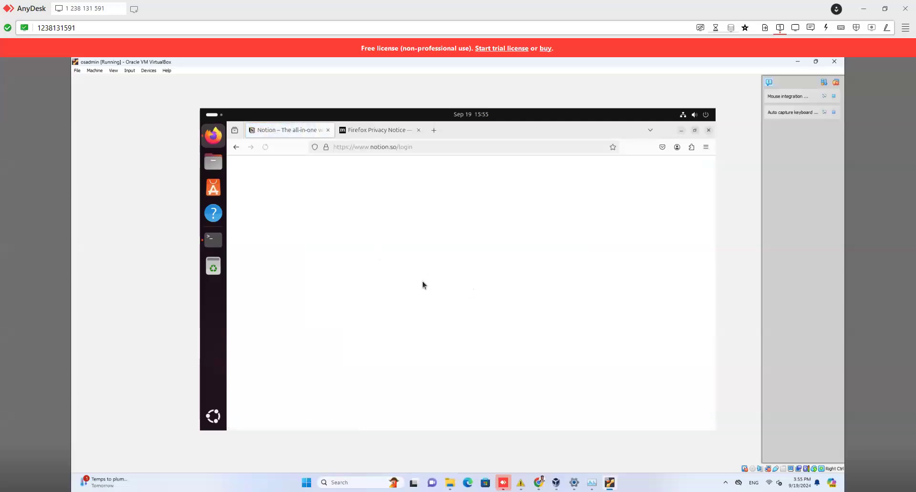
# Step: Choose Continue with Google on Notion and submit the Google account email
pyautogui.click(479, 261)
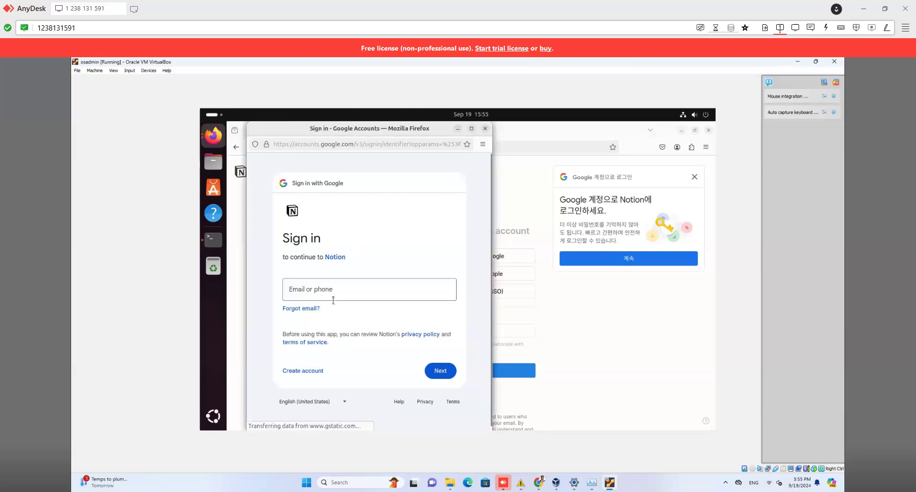
pyautogui.click(336, 291)
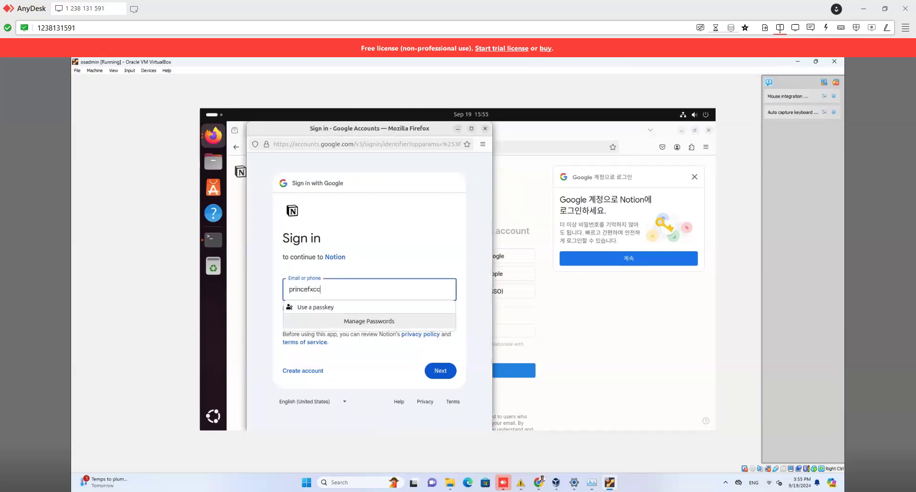
pyautogui.press('Return')
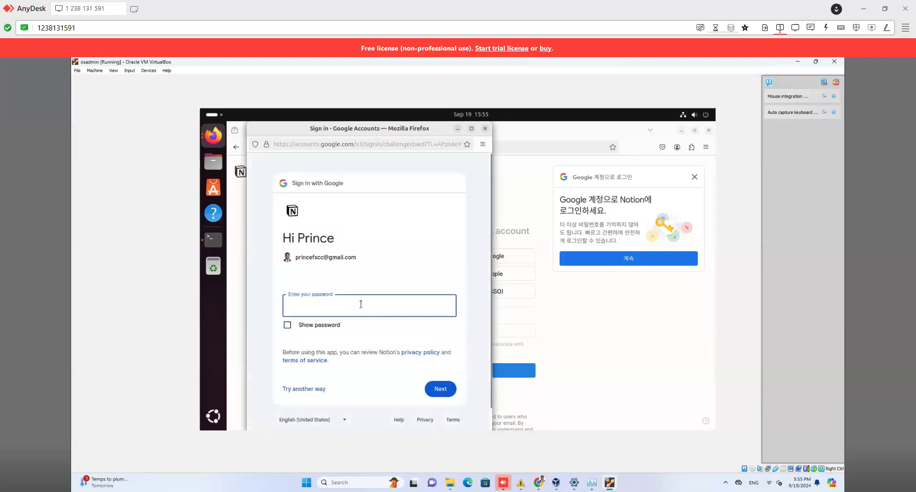
# Step: Enter the account password, retrying until accepted, and answer the save-password prompt
pyautogui.write('•')
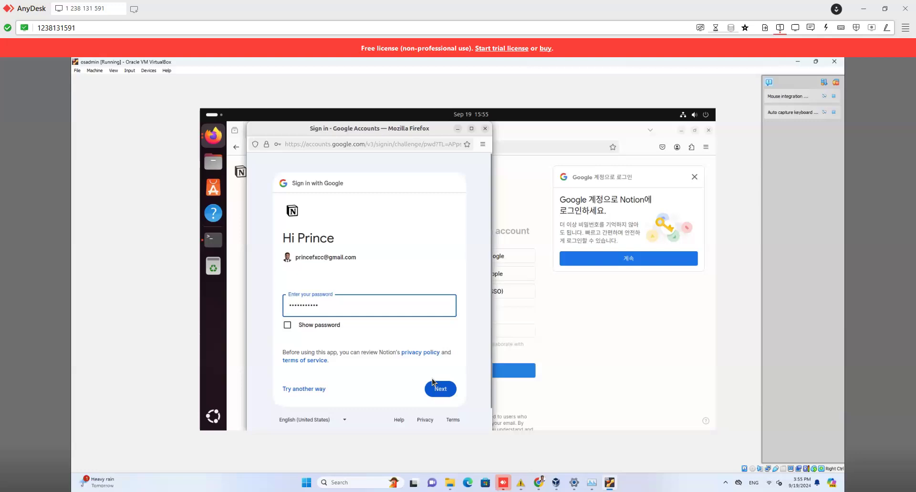
pyautogui.doubleClick(403, 309)
pyautogui.write('•••••')
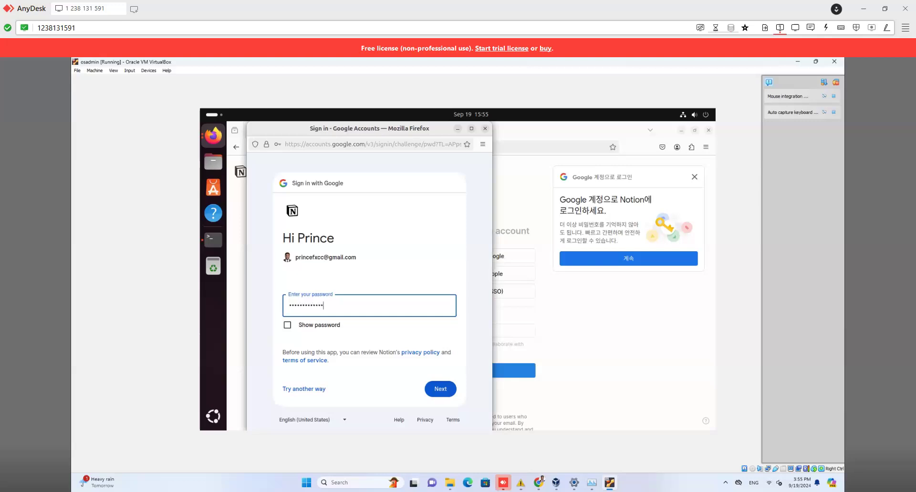
pyautogui.press('Return')
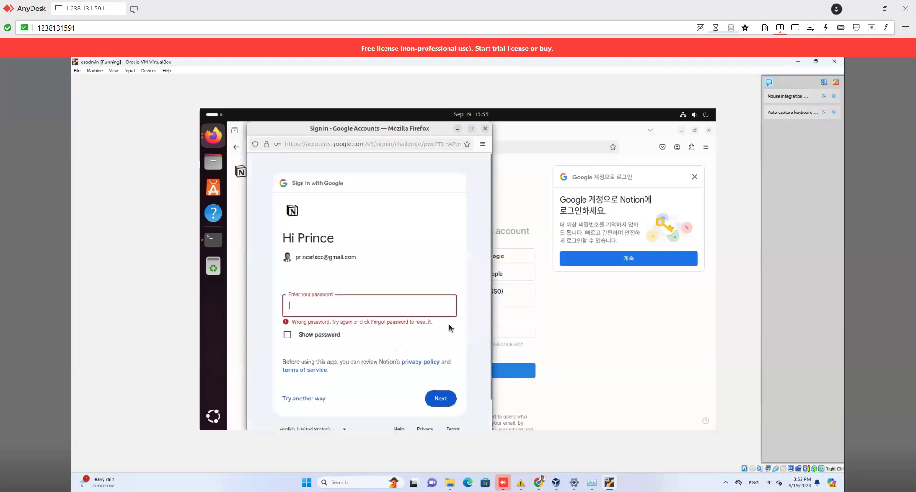
pyautogui.write('••')
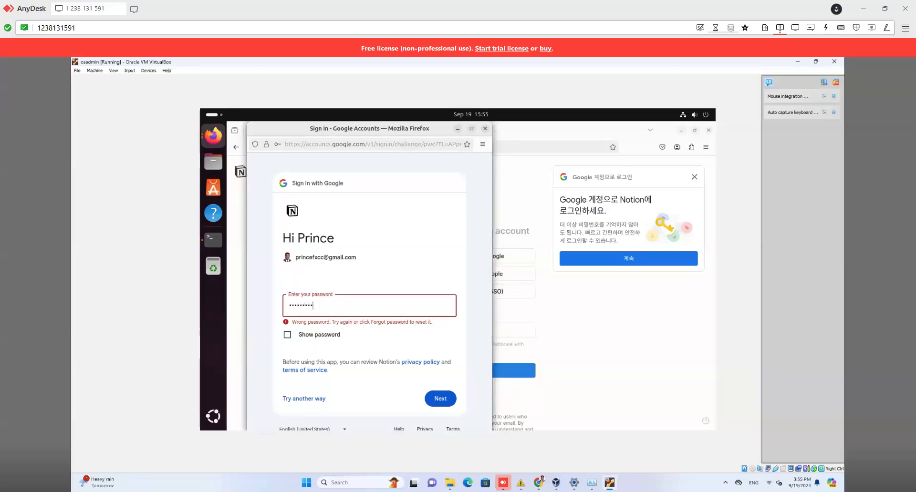
pyautogui.write('••')
pyautogui.press('Return')
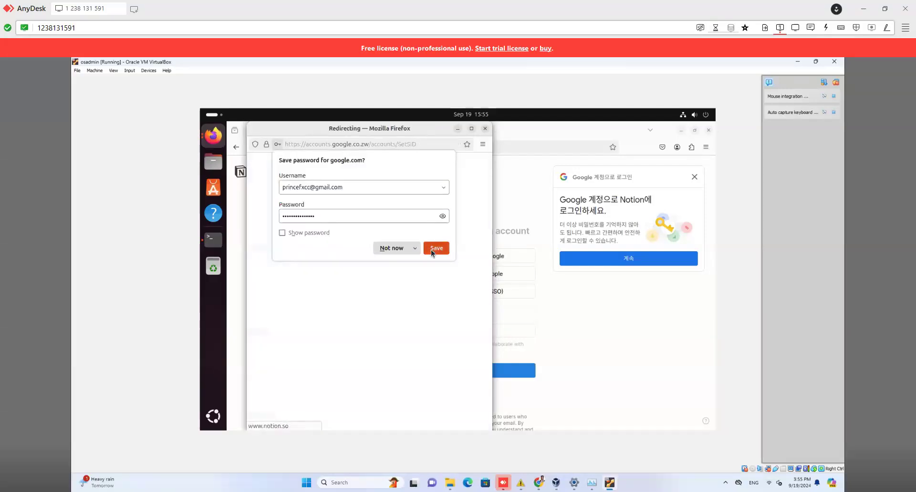
pyautogui.click(435, 248)
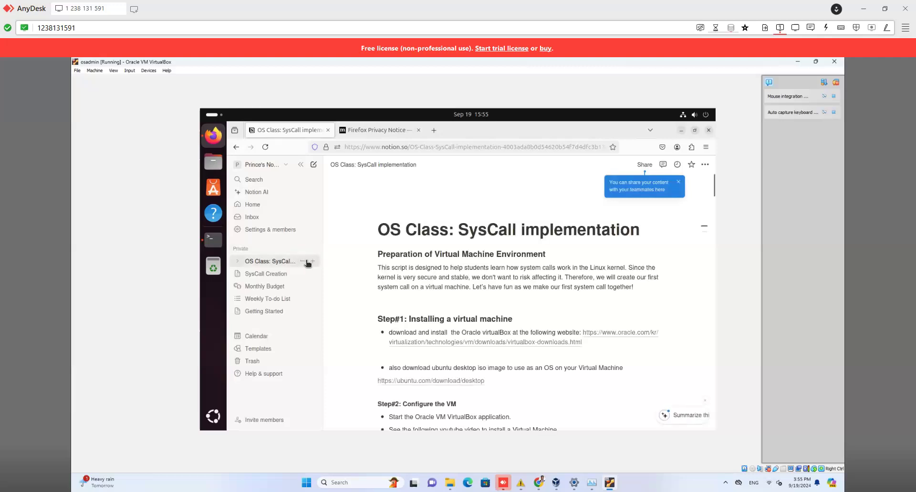
# Step: Scroll the SysCall tutorial to the cd /root, kernel 6.8.1 tar extraction and cd linux-6.8.1 commands
pyautogui.scroll(-15, 487, 303)
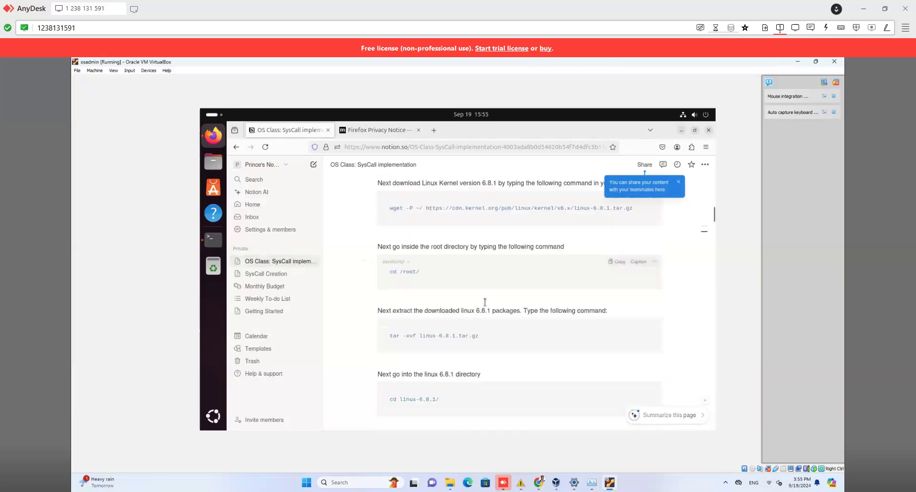
pyautogui.scroll(10, 488, 303)
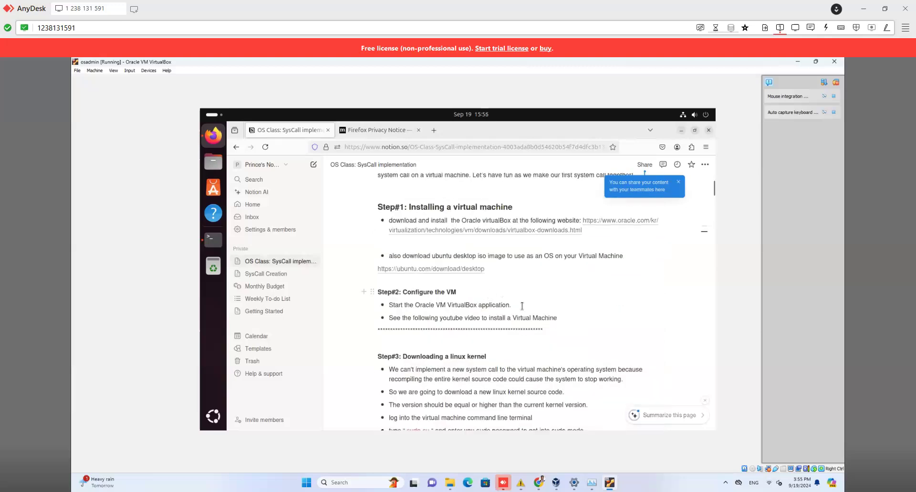
pyautogui.scroll(-5, 491, 301)
pyautogui.scroll(-4, 520, 310)
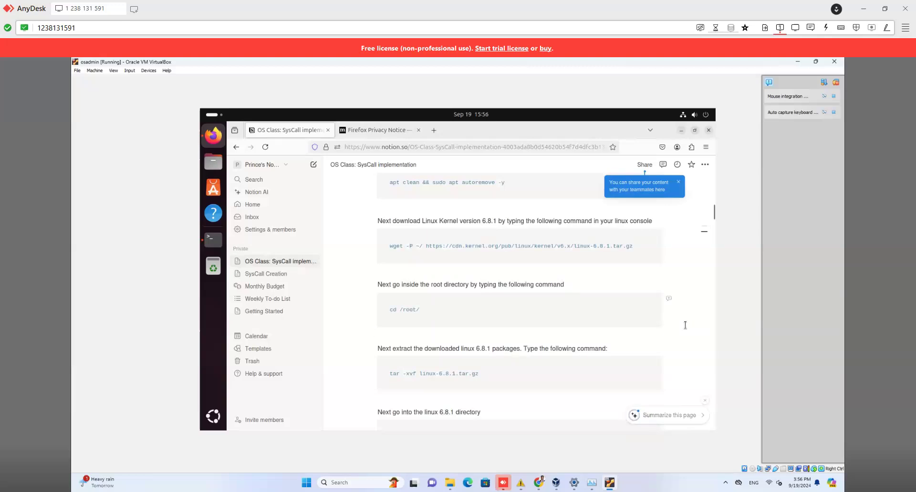
pyautogui.scroll(-4, 685, 324)
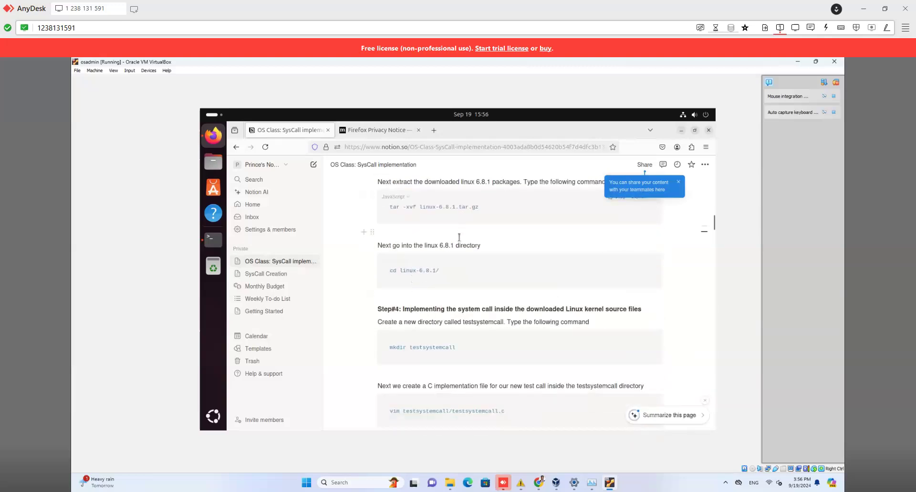
pyautogui.scroll(10, 462, 218)
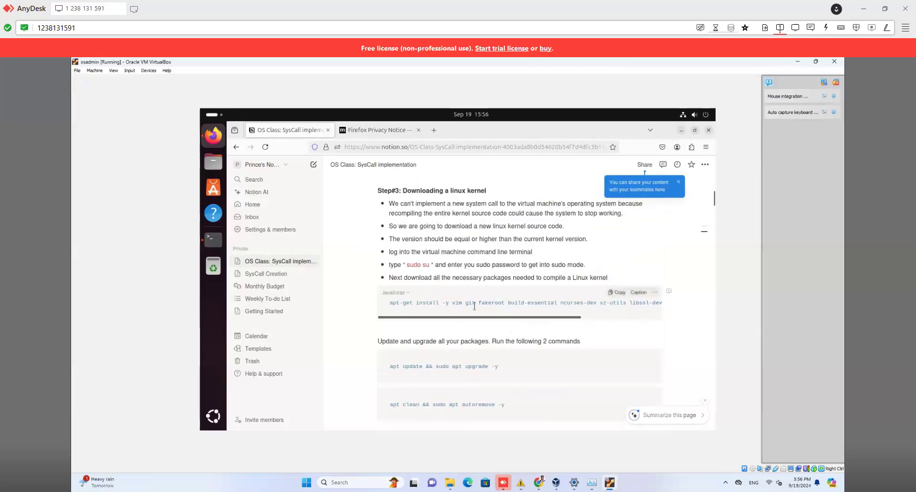
pyautogui.scroll(-2, 636, 311)
pyautogui.scroll(-6, 636, 312)
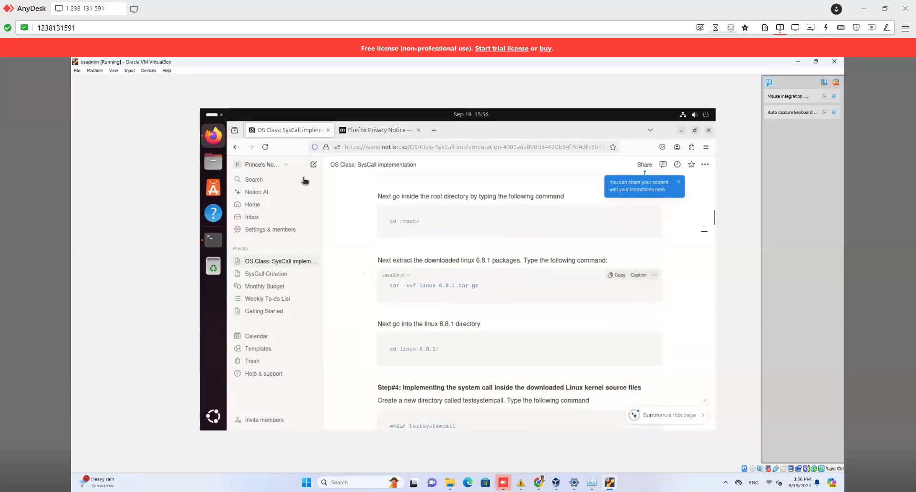
# Step: Minimize Firefox in the VM so the terminal is back in front
pyautogui.click(680, 130)
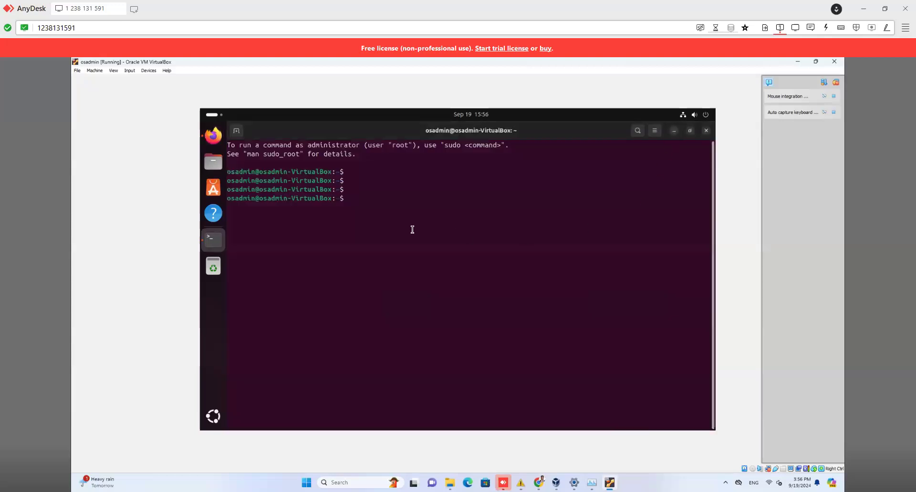